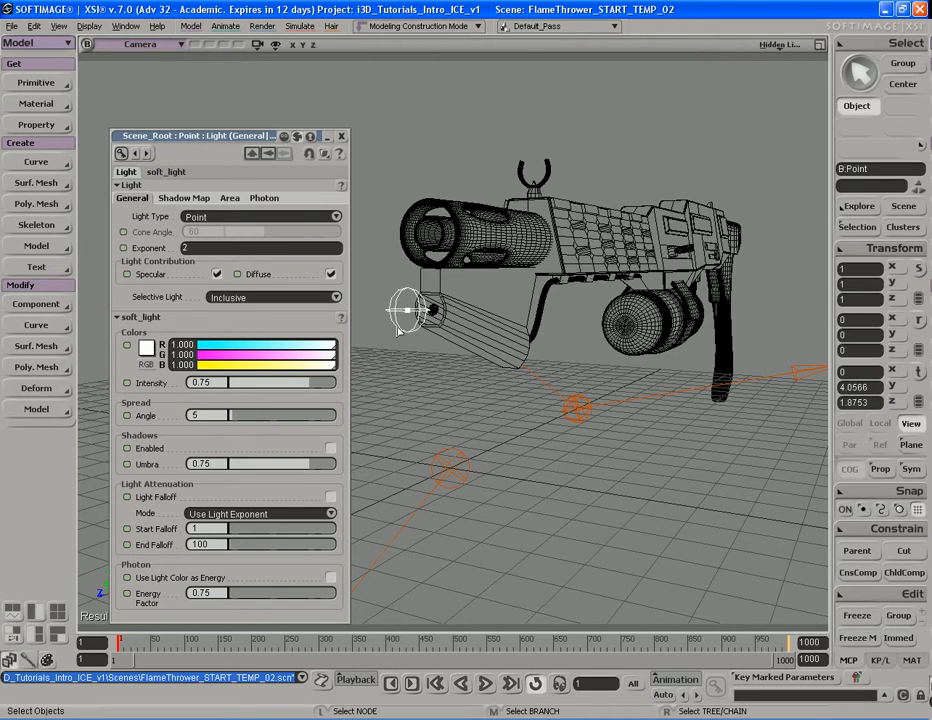
Move the point light slightly in front of the torch nozzle, to about 1.89 on Z.
{"action": "key", "text": "s"}
{"action": "scroll", "coordinate": [446, 410], "scroll_direction": "up", "scroll_amount": 5}
{"action": "middle_click_drag", "start_coordinate": [446, 410], "coordinate": [397, 412]}
{"action": "left_click_drag", "start_coordinate": [397, 412], "coordinate": [417, 458]}
{"action": "right_click_drag", "start_coordinate": [549, 441], "coordinate": [485, 456]}
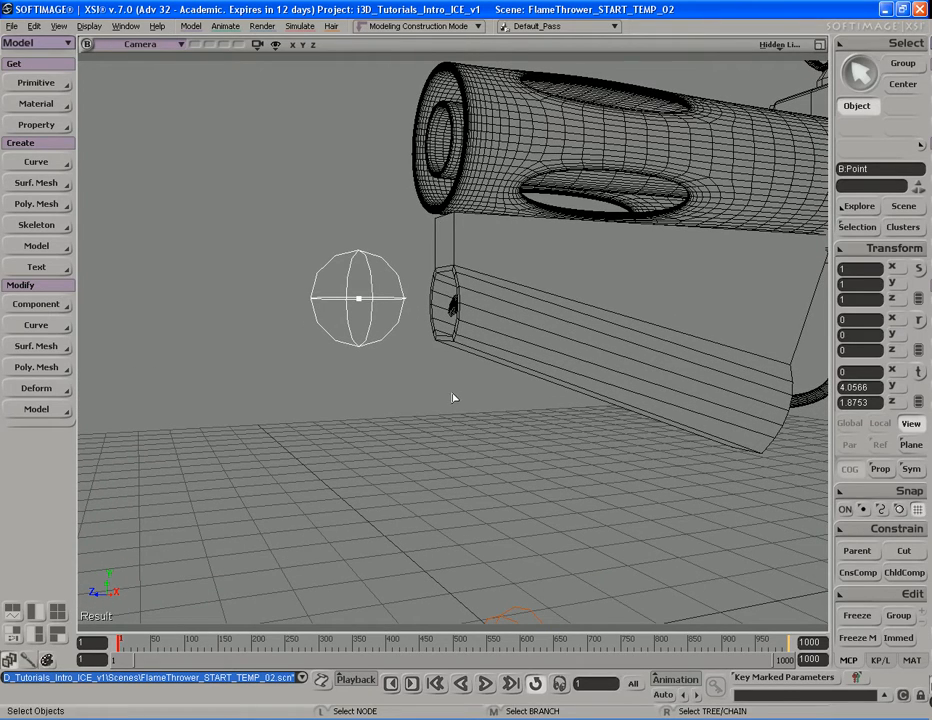
{"action": "key", "text": "v"}
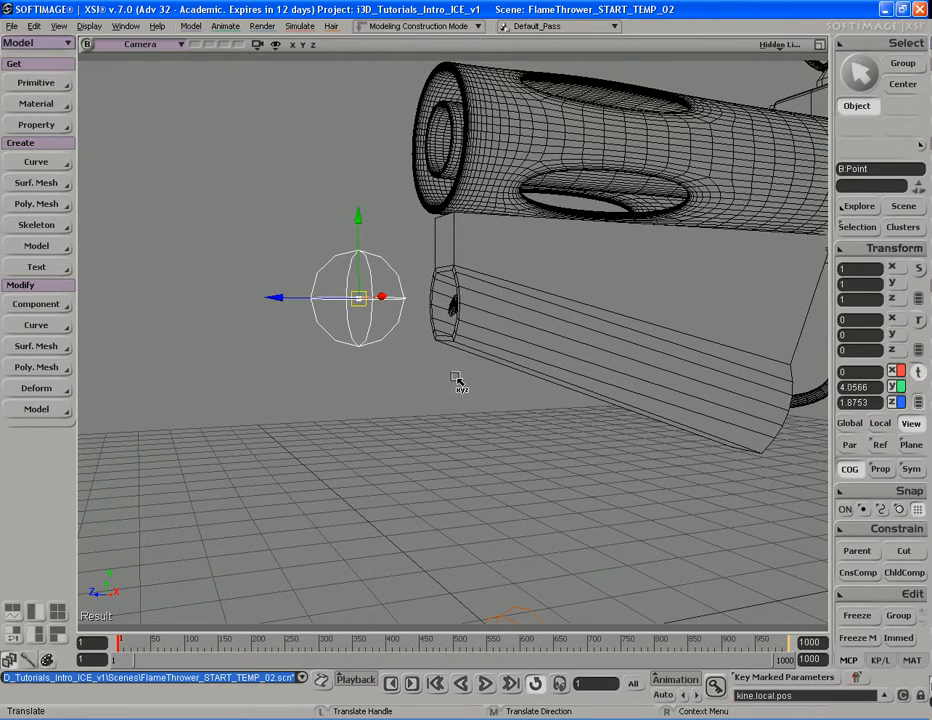
{"action": "key", "text": "s"}
{"action": "right_click_drag", "start_coordinate": [462, 377], "coordinate": [501, 381]}
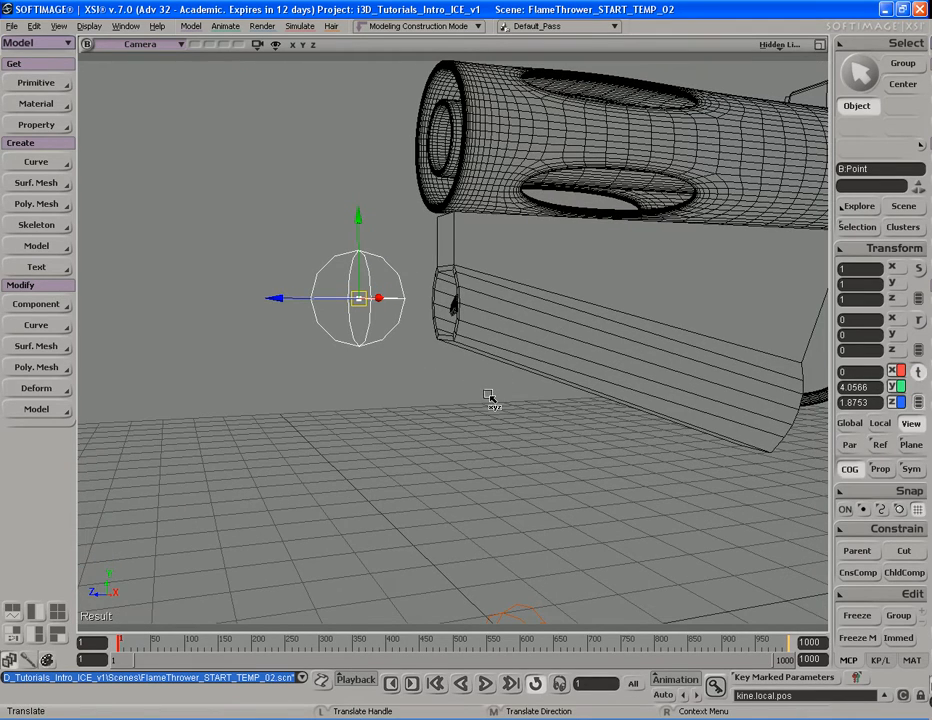
{"action": "key", "text": "s"}
{"action": "right_click_drag", "start_coordinate": [433, 389], "coordinate": [426, 389]}
{"action": "left_click_drag", "start_coordinate": [469, 392], "coordinate": [414, 389]}
Scale the point light uniformly down to about 0.55.
{"action": "key", "text": "s"}
{"action": "right_click_drag", "start_coordinate": [414, 389], "coordinate": [460, 391]}
{"action": "left_click_drag", "start_coordinate": [460, 391], "coordinate": [426, 411]}
{"action": "key", "text": "x"}
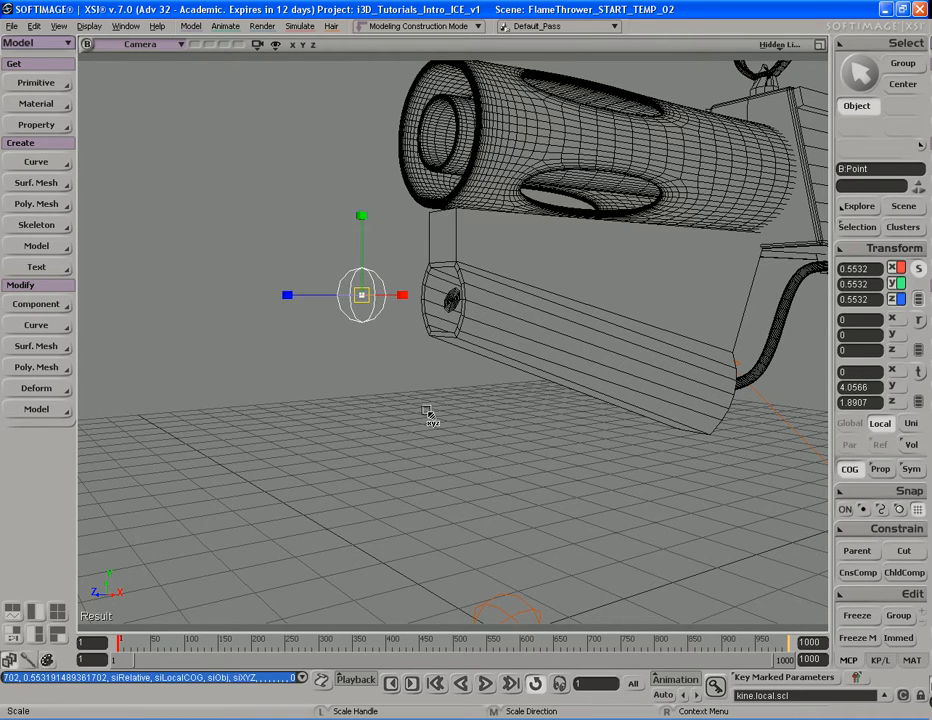
{"action": "key", "text": "s"}
{"action": "middle_click_drag", "start_coordinate": [426, 411], "coordinate": [427, 396]}
{"action": "key", "text": "space"}
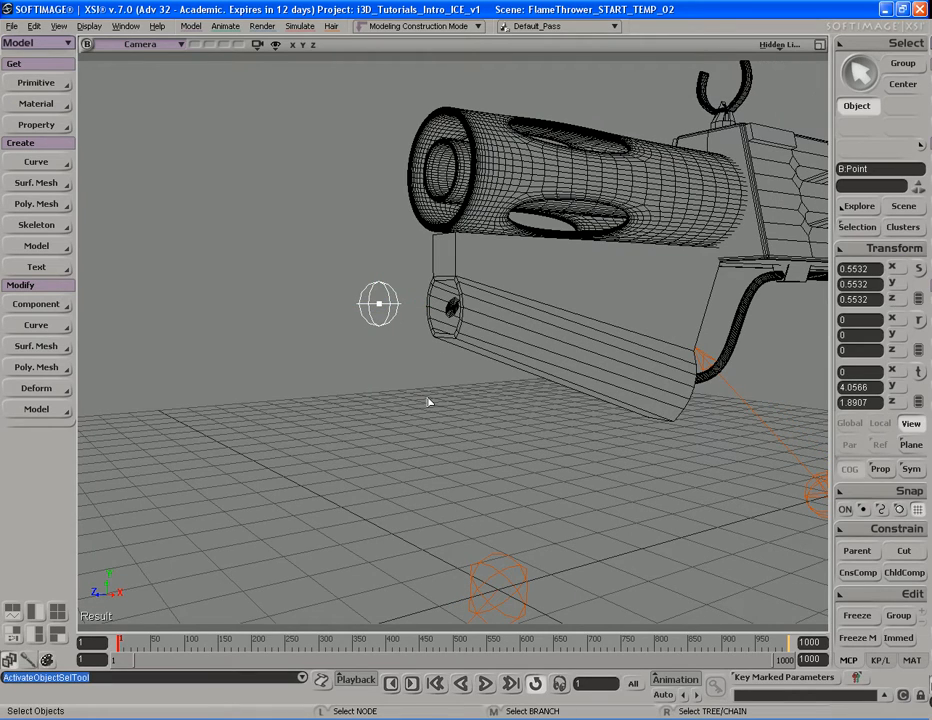
Open the point light's properties and enable light falloff.
{"action": "key", "text": "Return"}
{"action": "left_click_drag", "start_coordinate": [250, 146], "coordinate": [220, 42]}
{"action": "key", "text": "s"}
{"action": "right_click_drag", "start_coordinate": [366, 385], "coordinate": [410, 389]}
{"action": "key", "text": "space"}
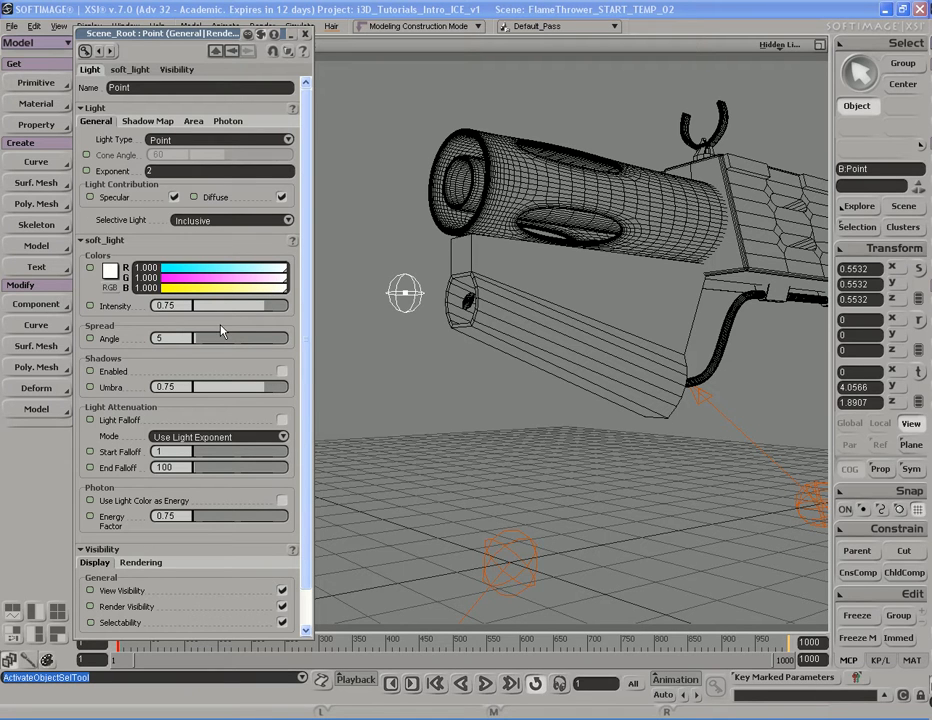
{"action": "double_click", "coordinate": [182, 306]}
{"action": "left_click", "coordinate": [282, 421]}
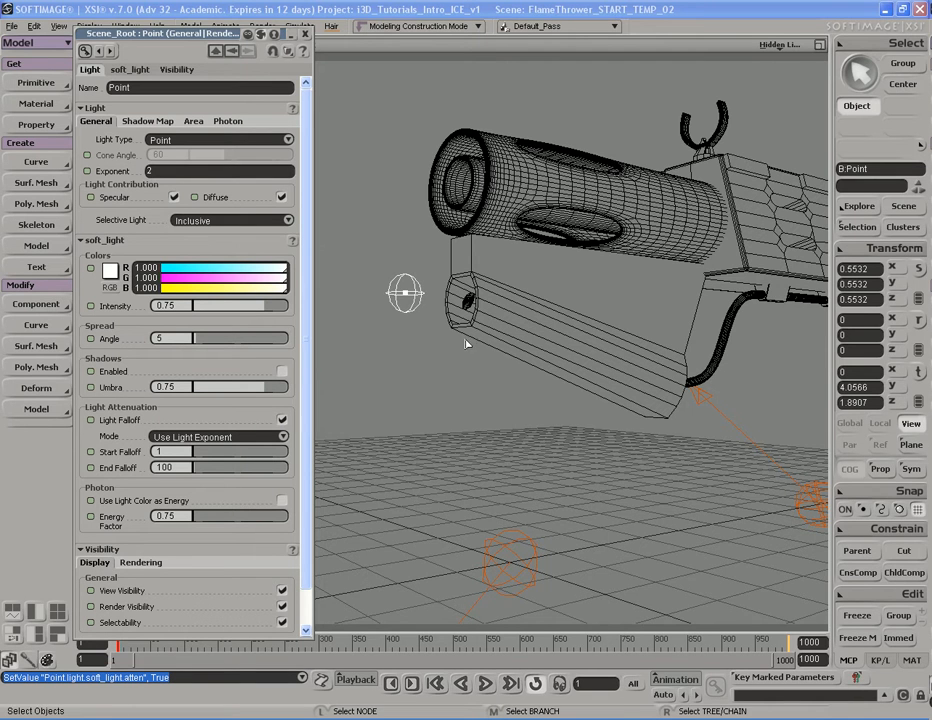
Preview the gun's muzzle in a render region and raise the point light's intensity to 5.
{"action": "scroll", "coordinate": [495, 324], "scroll_direction": "down", "scroll_amount": 2}
{"action": "key", "text": "q"}
{"action": "left_click_drag", "start_coordinate": [363, 140], "coordinate": [517, 351]}
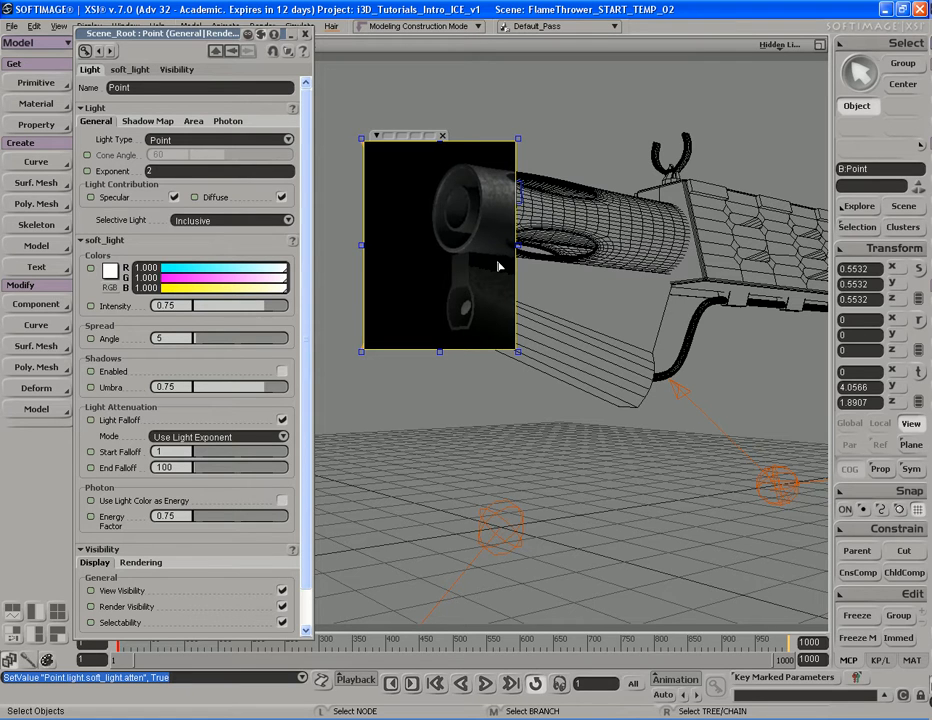
{"action": "left_click", "coordinate": [187, 306]}
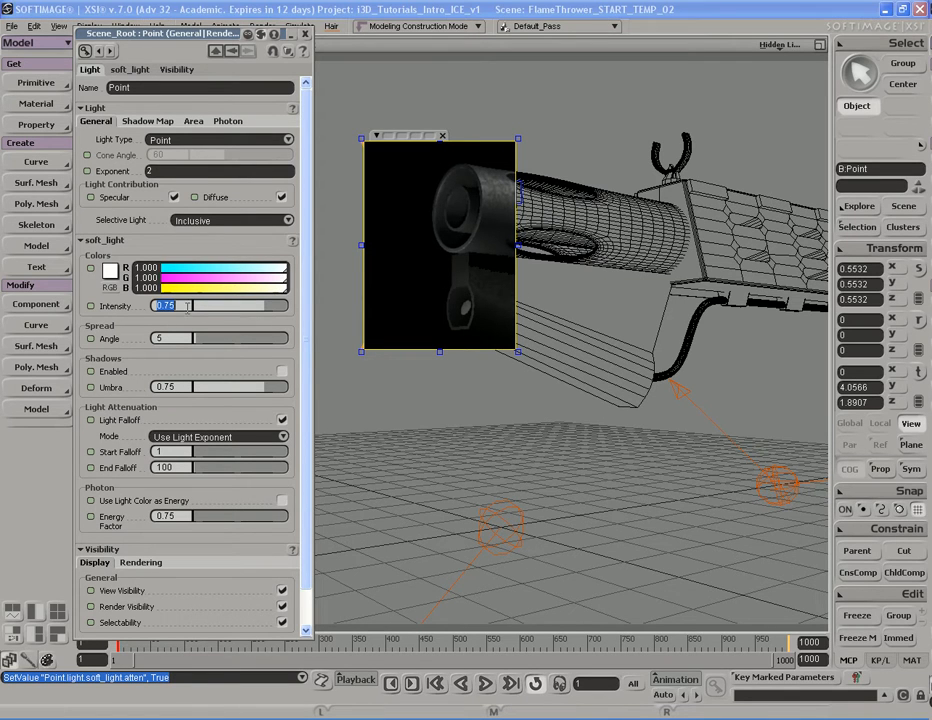
{"action": "type", "text": "2"}
{"action": "key", "text": "Return"}
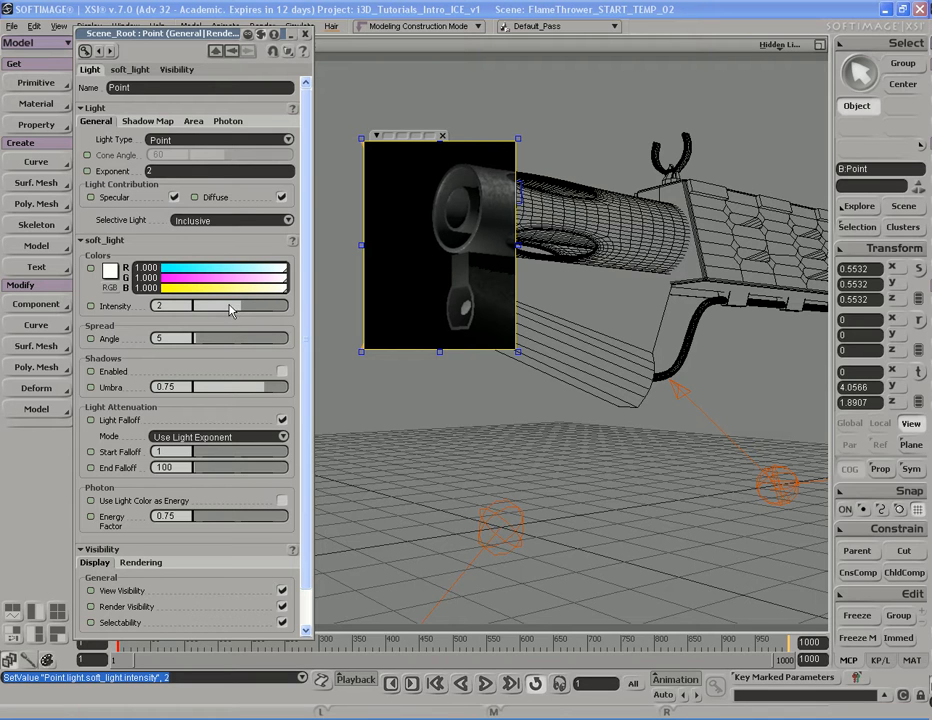
{"action": "left_click", "coordinate": [190, 306]}
{"action": "type", "text": "5"}
{"action": "key", "text": "Return"}
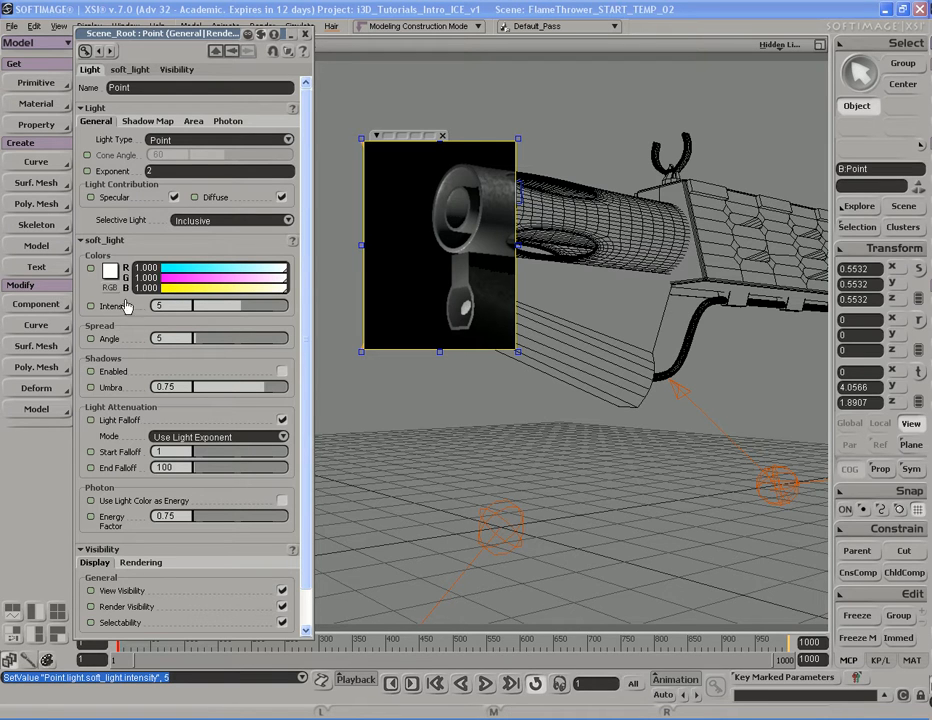
Tint the point light pale cyan by lowering its red value to about 0.576, and hide the render region.
{"action": "left_click_drag", "start_coordinate": [200, 272], "coordinate": [233, 275]}
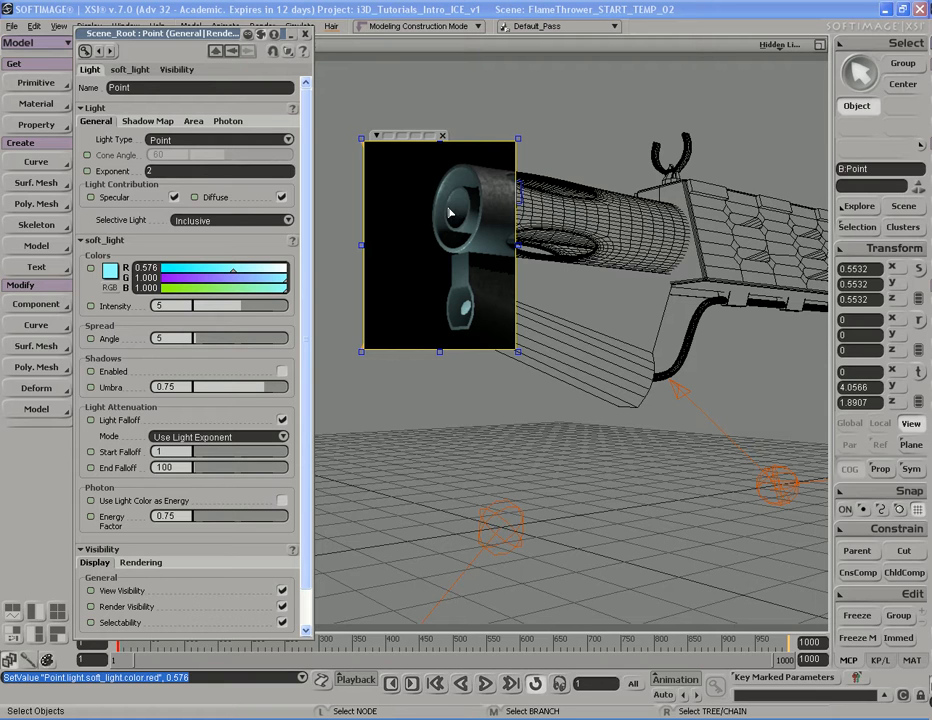
{"action": "key", "text": "q"}
{"action": "middle_click", "coordinate": [341, 179]}
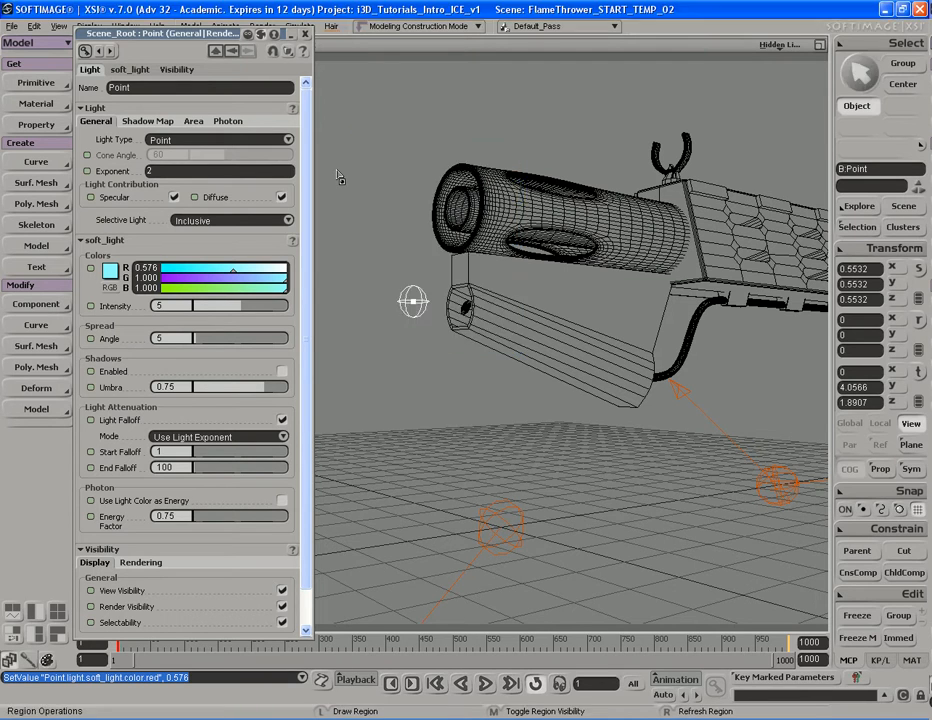
Enable the point light's shadows with an umbra of 0, test-render the muzzle area, and close the light's properties.
{"action": "left_click_drag", "start_coordinate": [250, 387], "coordinate": [137, 387]}
{"action": "left_click", "coordinate": [282, 372]}
{"action": "key", "text": "q"}
{"action": "left_click_drag", "start_coordinate": [344, 86], "coordinate": [563, 377]}
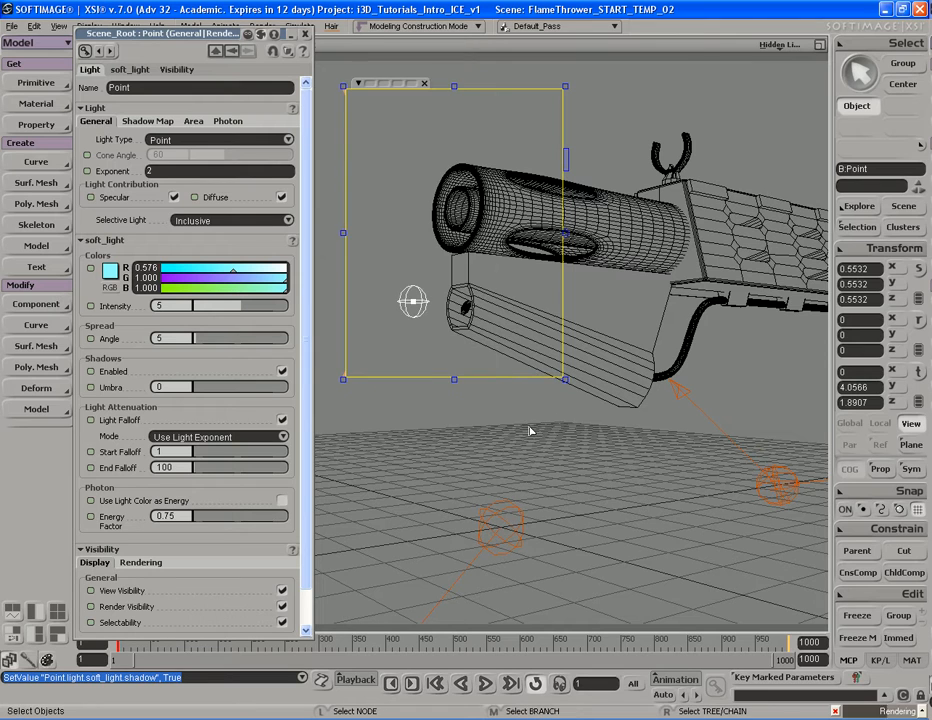
{"action": "key", "text": "q"}
{"action": "middle_click", "coordinate": [603, 124]}
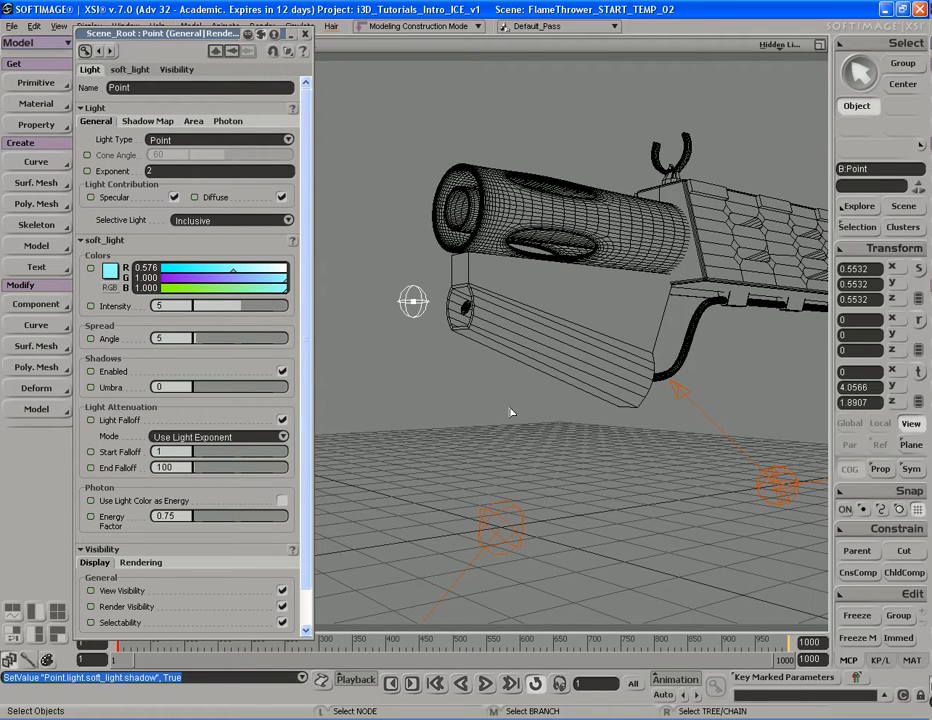
{"action": "left_click", "coordinate": [305, 34]}
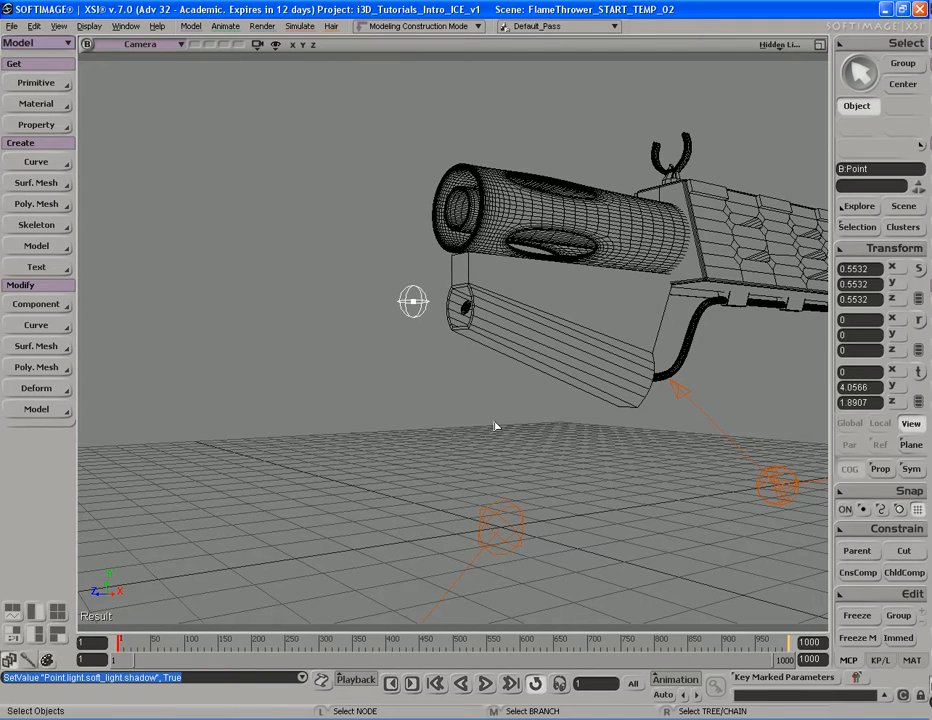
Play the simulation to frame 62 and examine the flame and muzzle lighting in a temporary render region.
{"action": "key", "text": "Up"}
{"action": "key", "text": "Up"}
{"action": "key", "text": "q"}
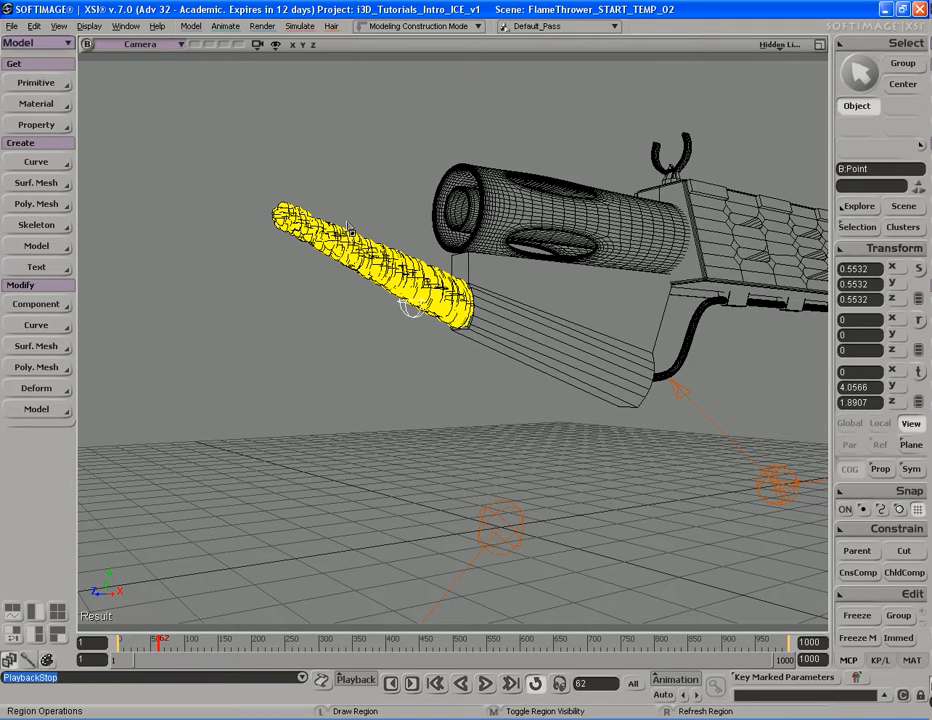
{"action": "left_click_drag", "start_coordinate": [254, 152], "coordinate": [502, 379]}
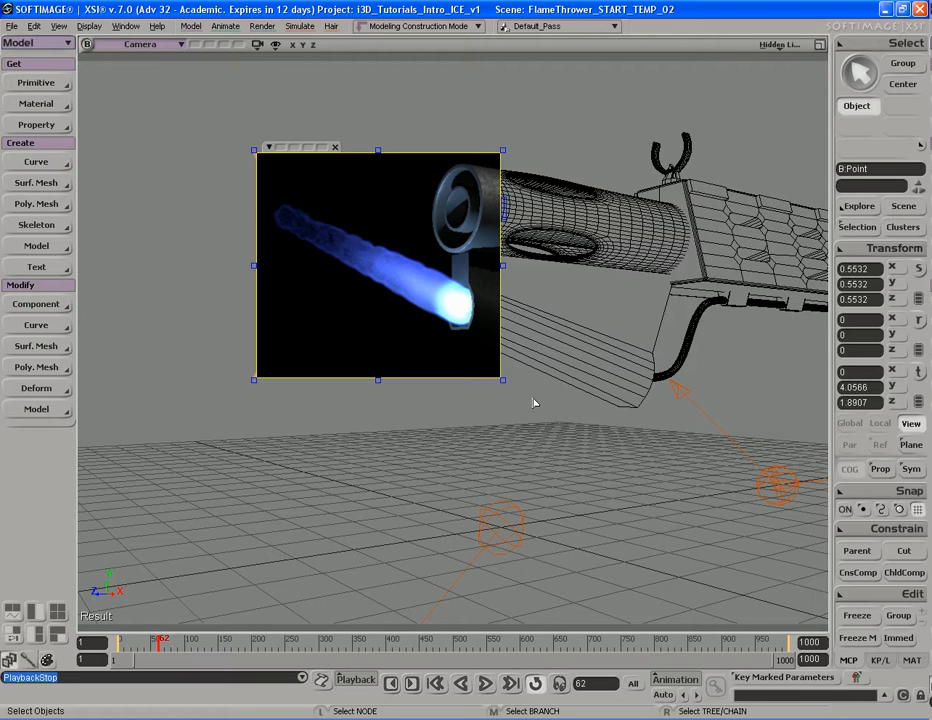
{"action": "key", "text": "q"}
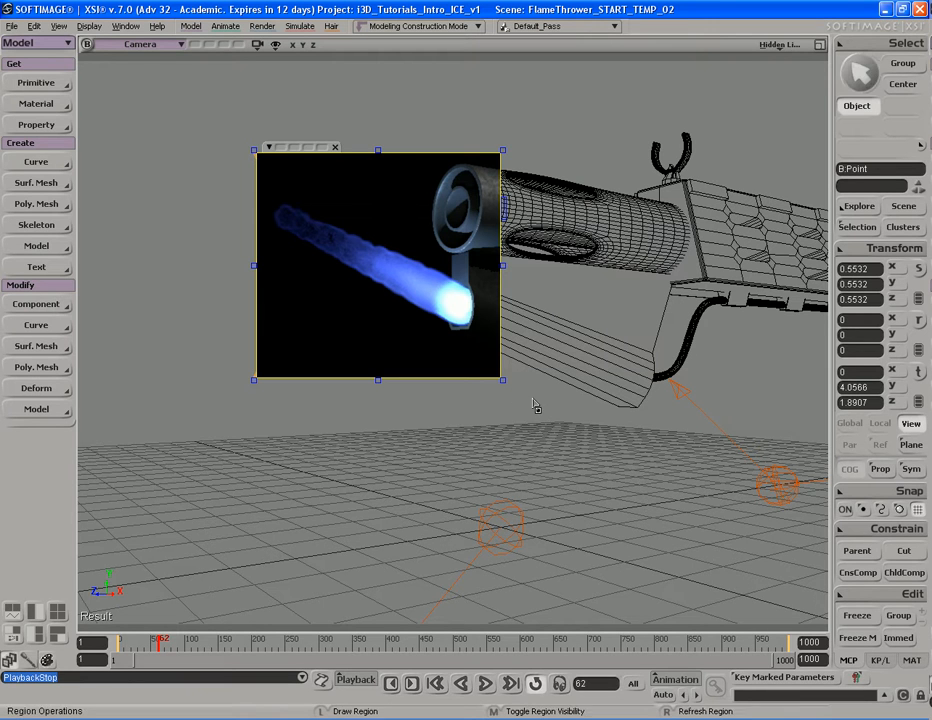
{"action": "middle_click", "coordinate": [534, 401]}
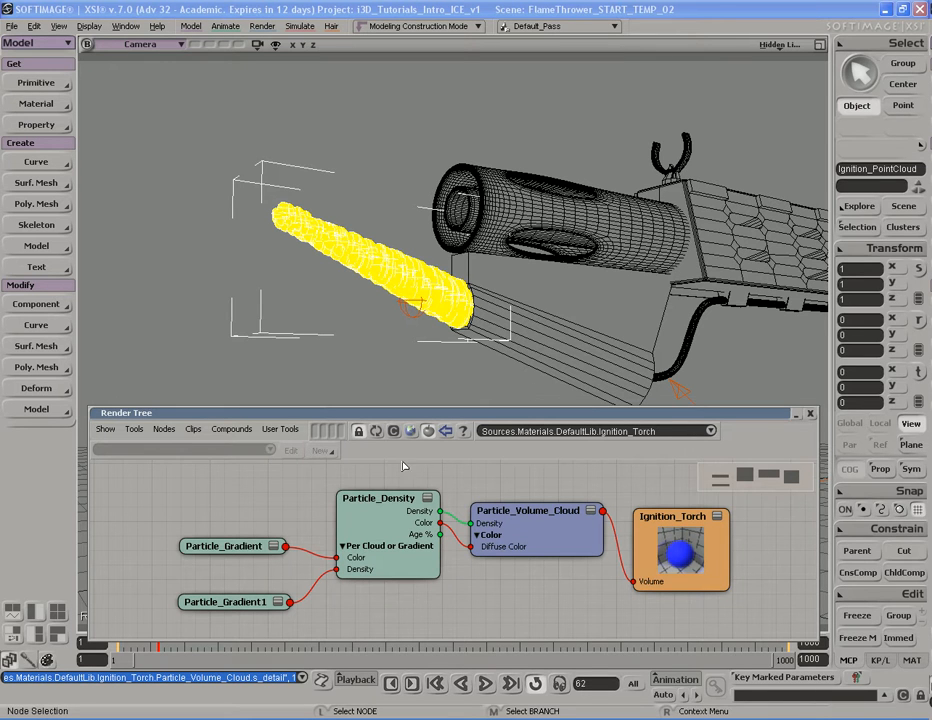
Set the red and green of the Particle_Gradient node's end colour to about 0.441 for a deeper blue.
{"action": "double_click", "coordinate": [232, 548]}
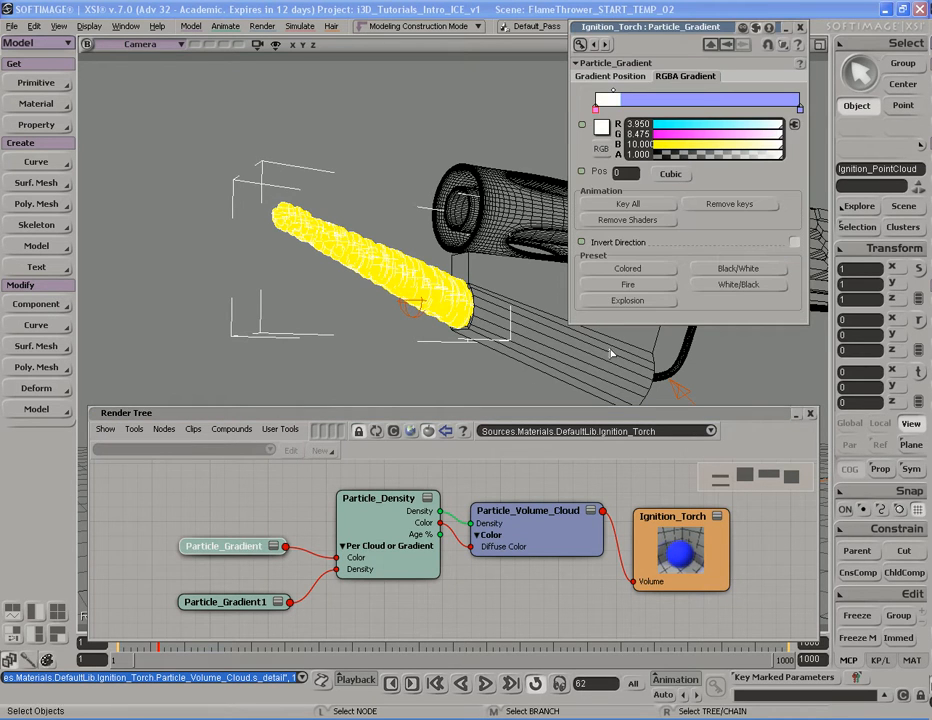
{"action": "left_click", "coordinate": [801, 110]}
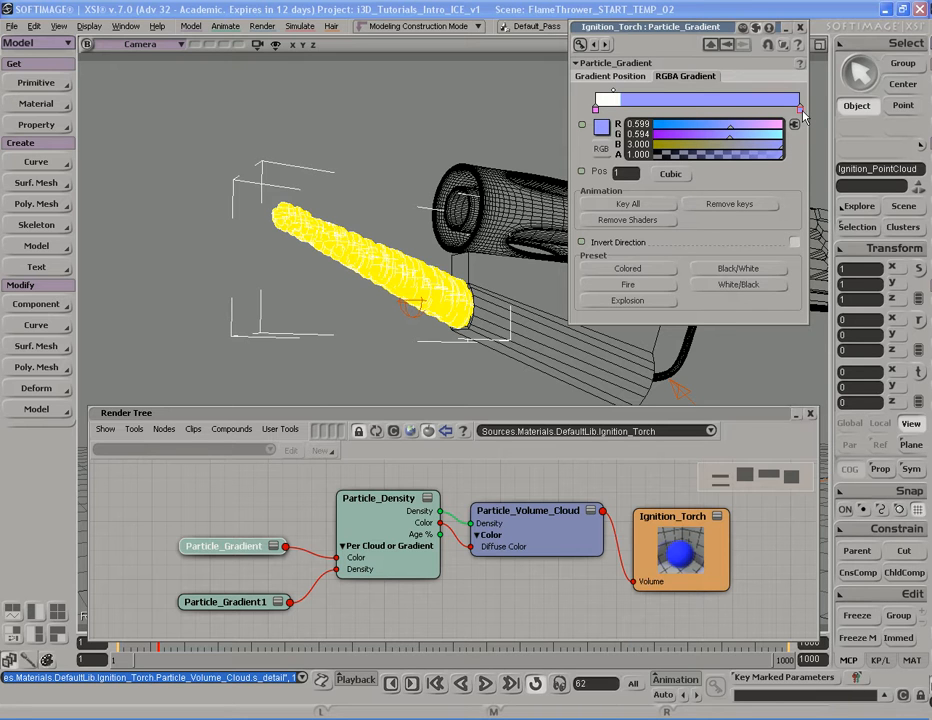
{"action": "left_click_drag", "start_coordinate": [730, 127], "coordinate": [711, 144]}
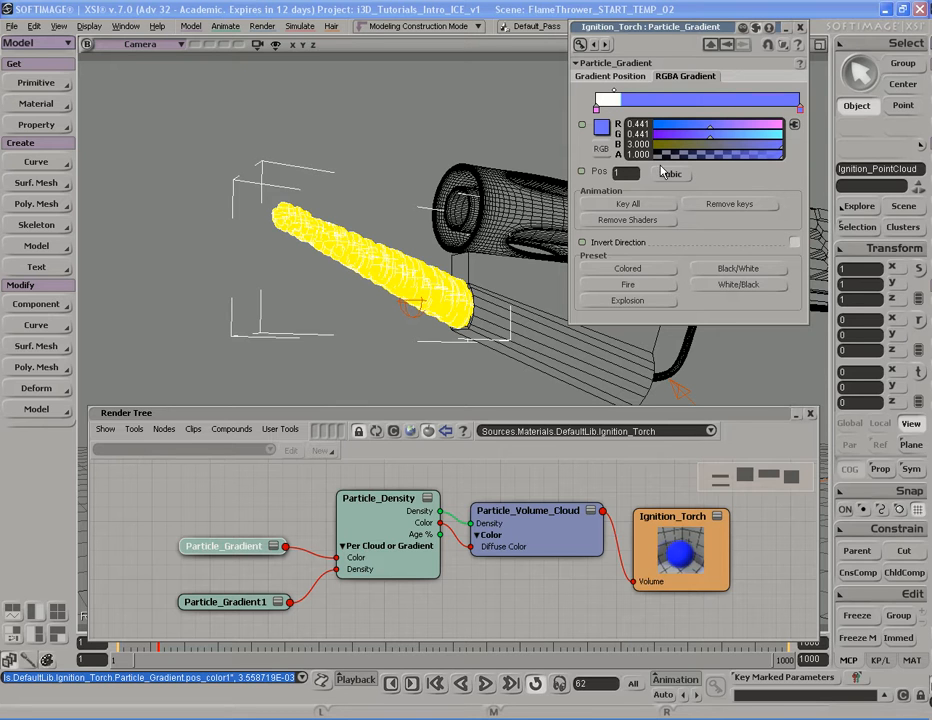
{"action": "left_click", "coordinate": [612, 77]}
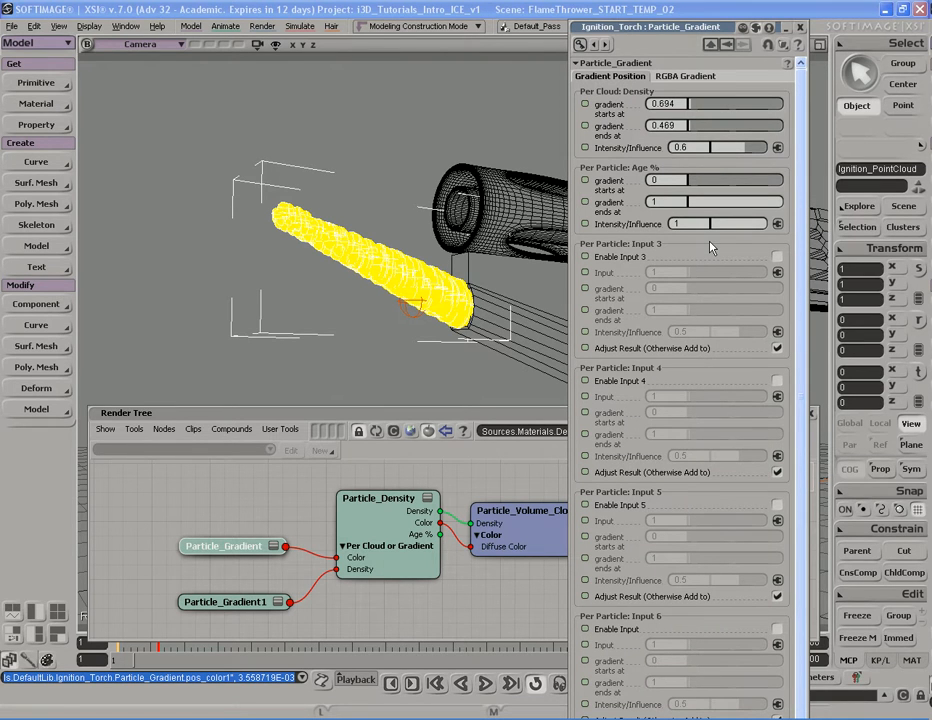
{"action": "left_click", "coordinate": [800, 30]}
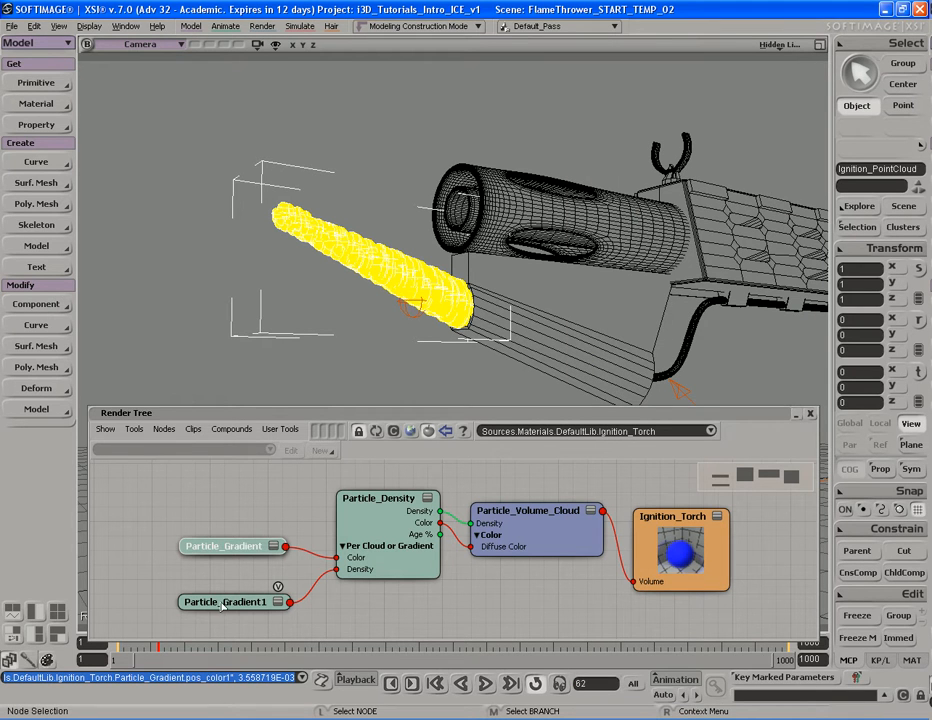
Shift the second midpoint of the Particle_Gradient1 density gradient to about 0.37.
{"action": "double_click", "coordinate": [225, 602]}
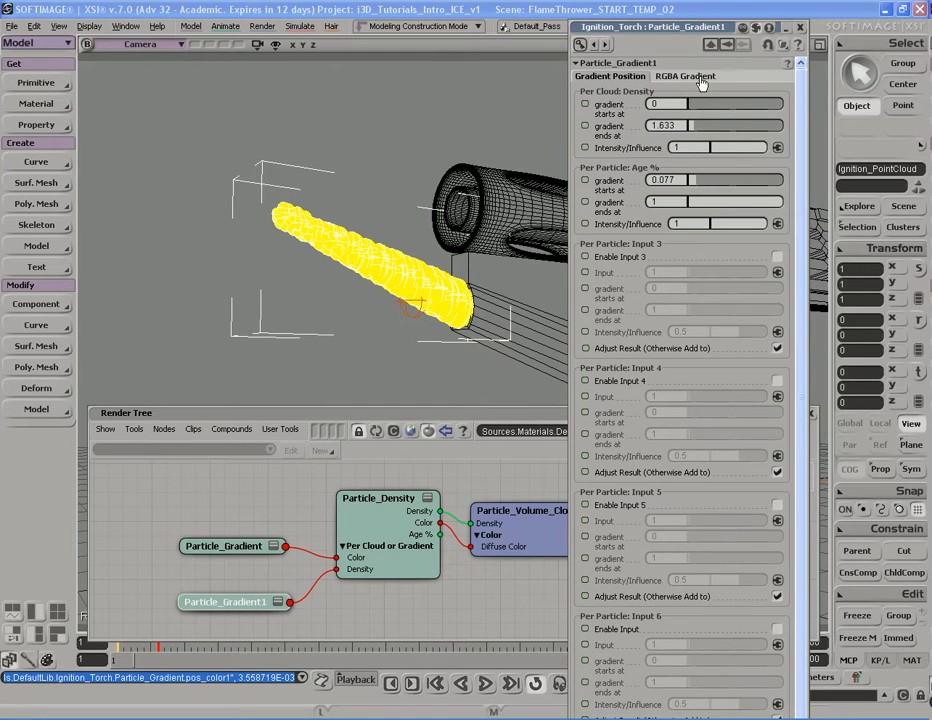
{"action": "left_click", "coordinate": [700, 78]}
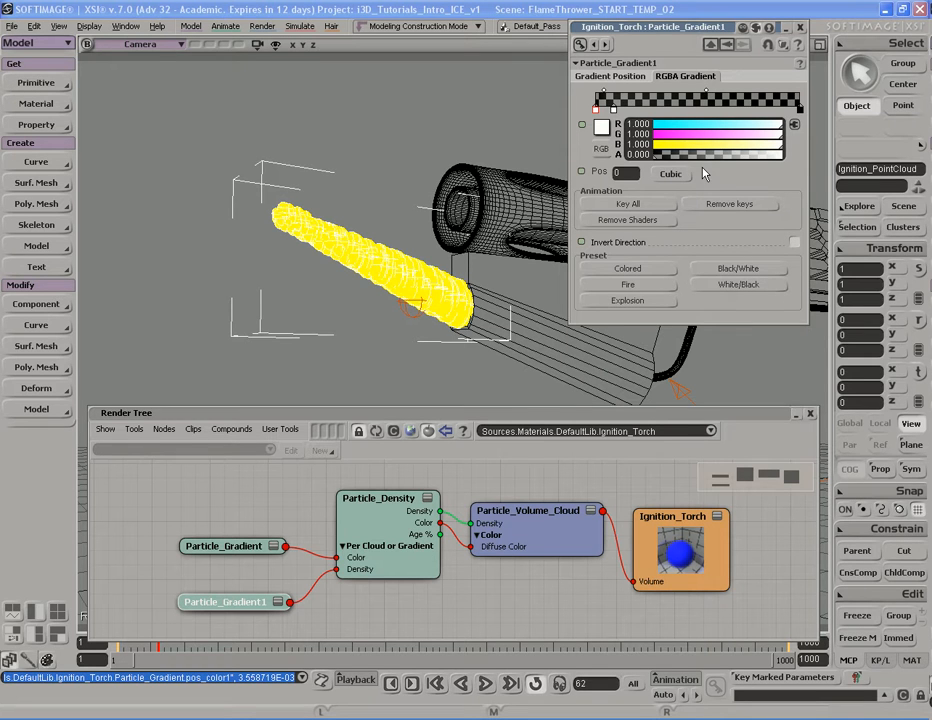
{"action": "left_click", "coordinate": [706, 95]}
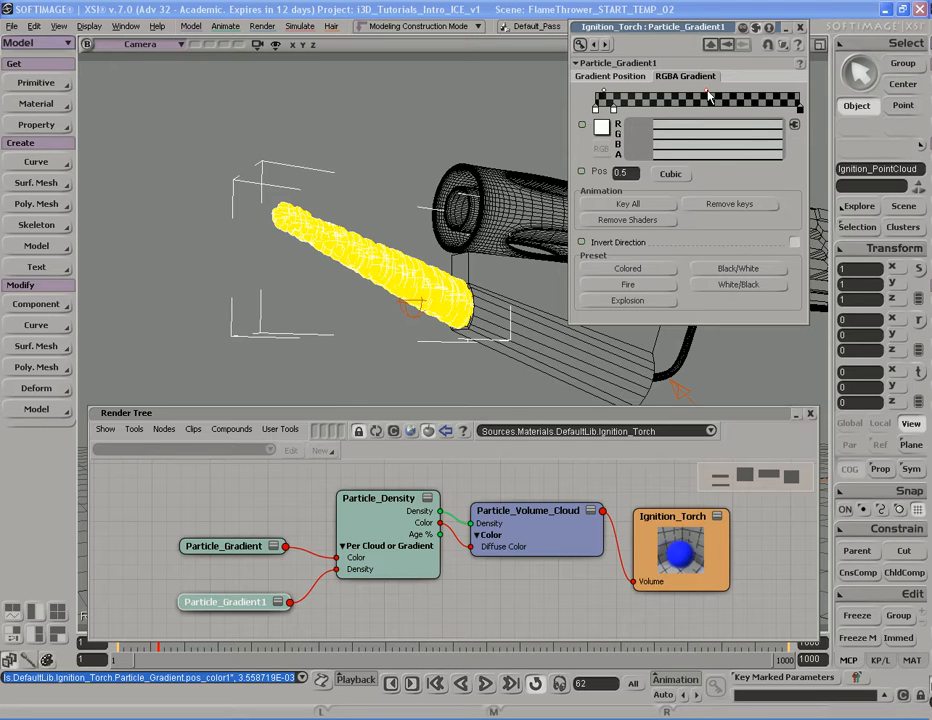
{"action": "left_click_drag", "start_coordinate": [708, 95], "coordinate": [683, 92]}
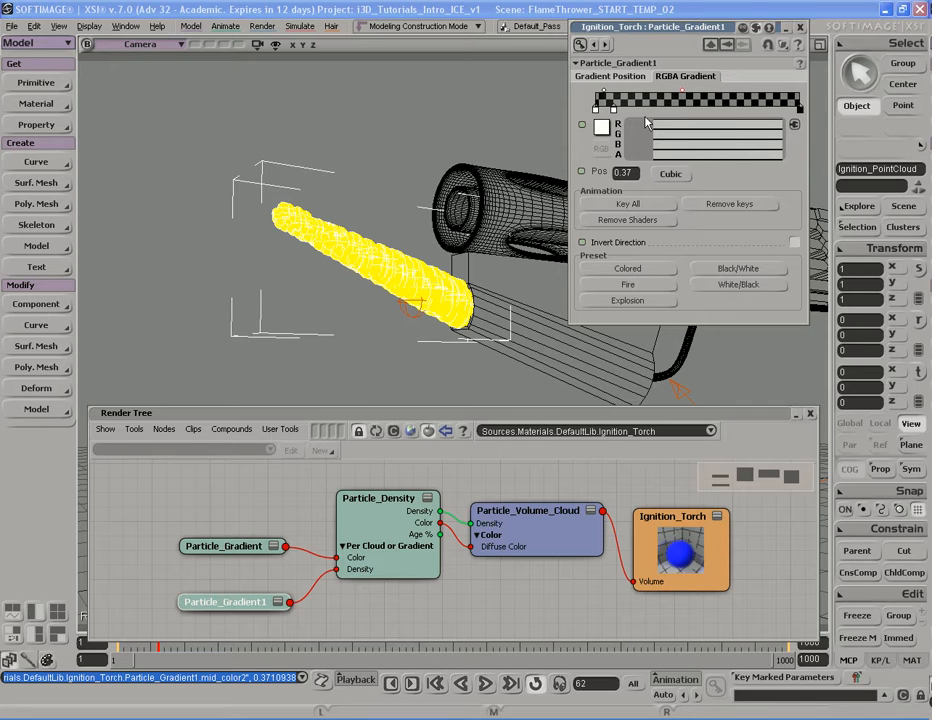
Shift the first midpoint of the Particle_Gradient1 gradient to 0.6 and check its gradient position settings.
{"action": "left_click", "coordinate": [613, 109]}
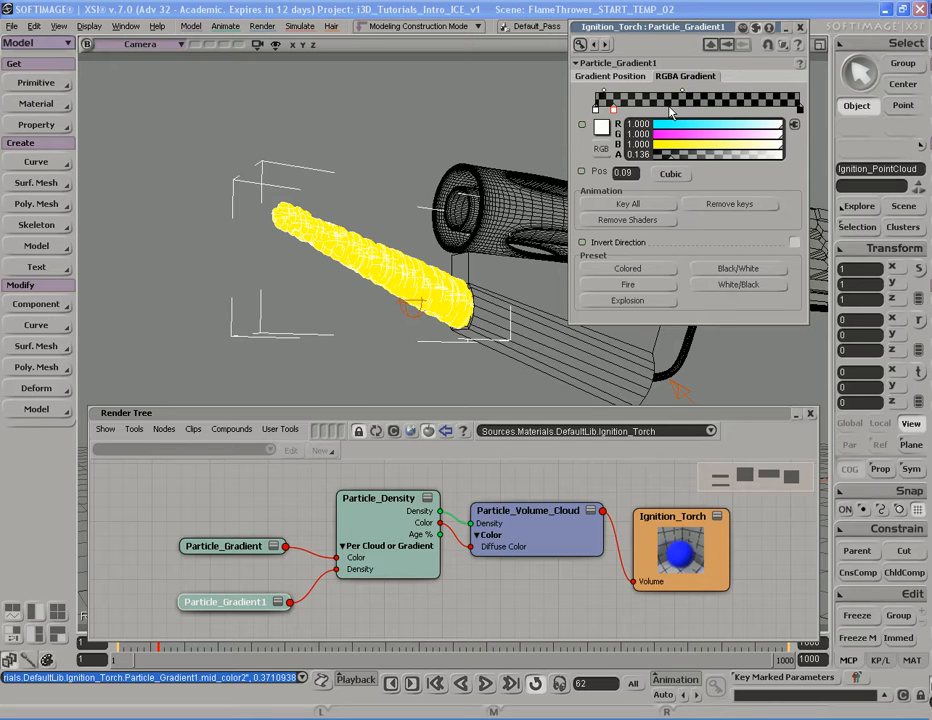
{"action": "left_click", "coordinate": [604, 92]}
{"action": "left_click_drag", "start_coordinate": [604, 94], "coordinate": [606, 94]}
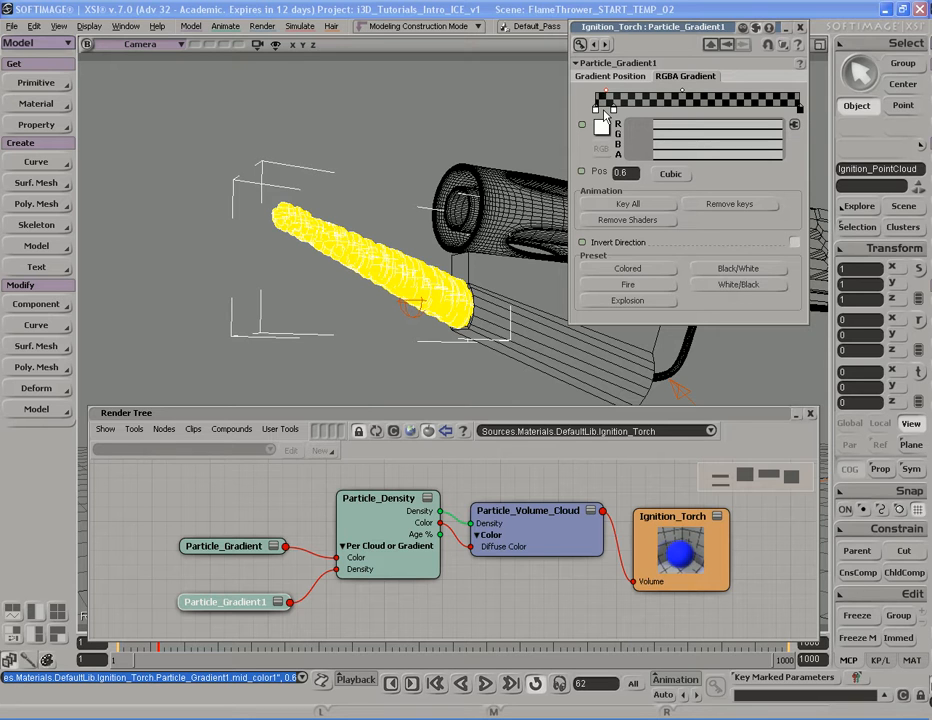
{"action": "left_click", "coordinate": [601, 110]}
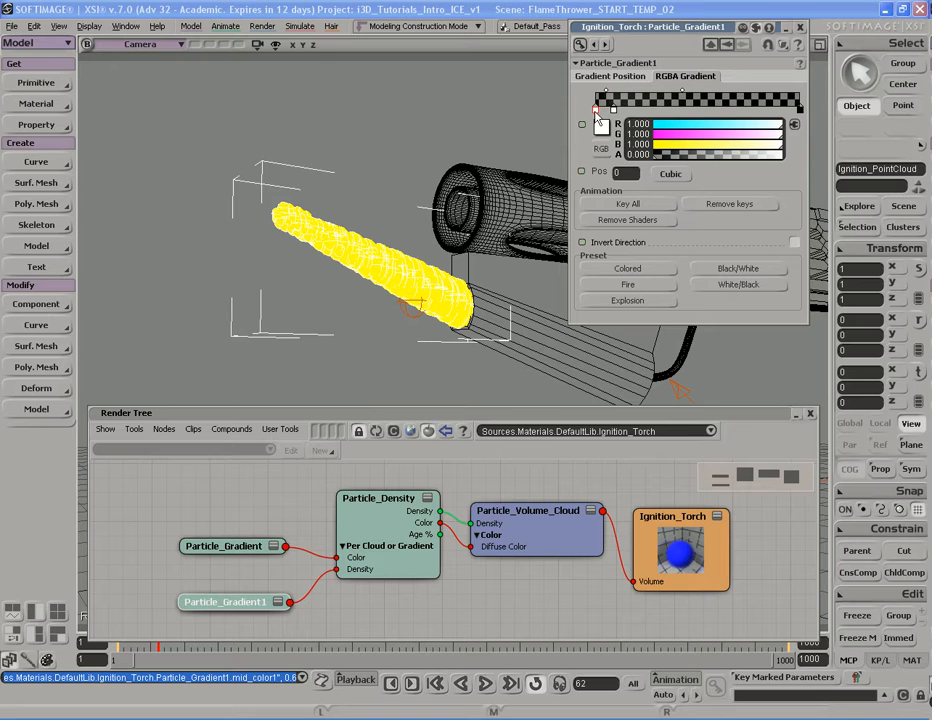
{"action": "left_click", "coordinate": [610, 77]}
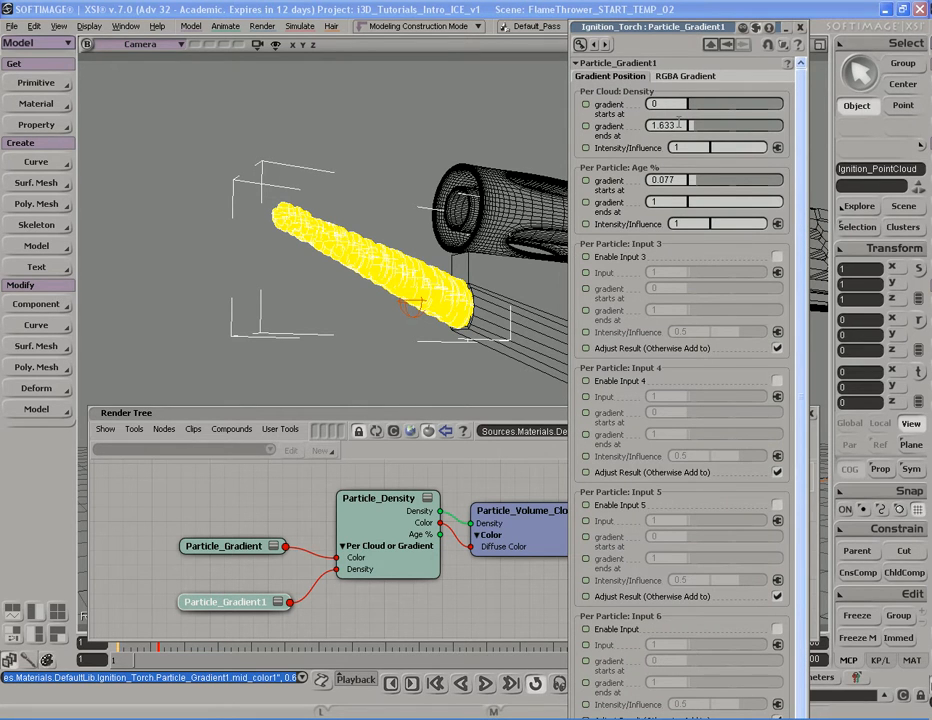
Close the gradient's properties and examine the ignition flame in a new render region.
{"action": "left_click", "coordinate": [800, 27]}
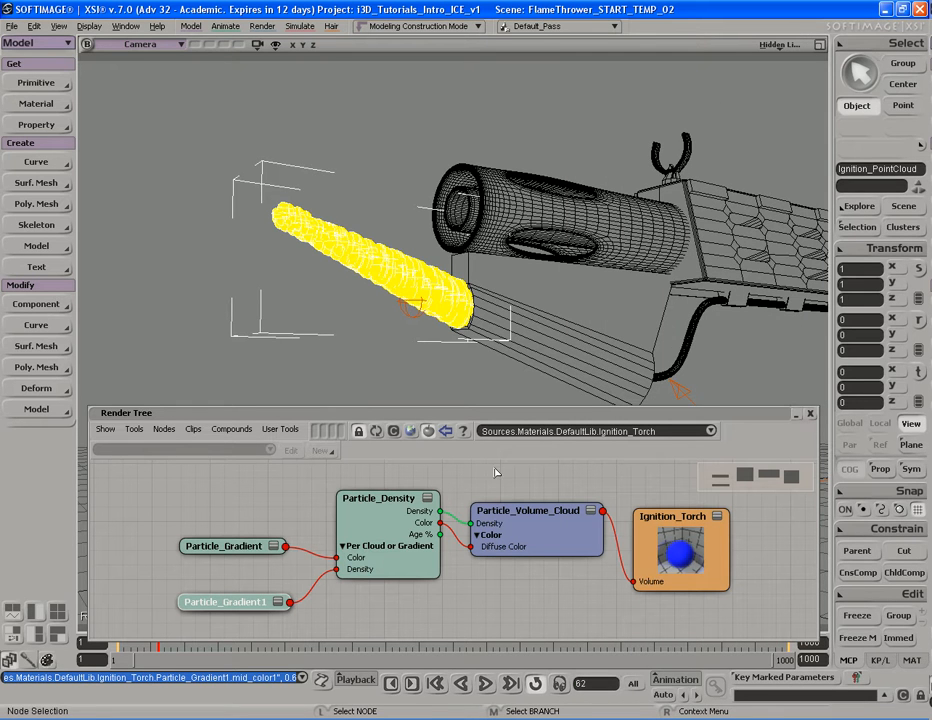
{"action": "key", "text": "q"}
{"action": "left_click_drag", "start_coordinate": [243, 171], "coordinate": [497, 358]}
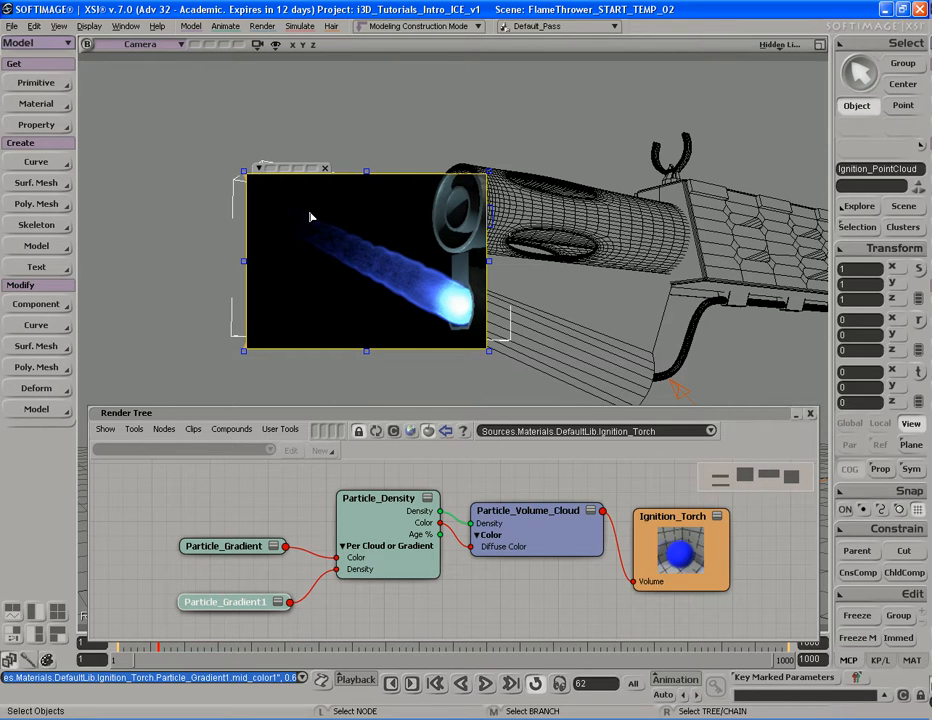
Hide the render region and set the Particle_Volume_Cloud node's marching detail to High settings.
{"action": "key", "text": "q"}
{"action": "key", "text": "s"}
{"action": "mouse_move", "coordinate": [528, 296]}
{"action": "right_mouse_down"}
{"action": "mouse_move", "coordinate": [493, 302]}
{"action": "mouse_move", "coordinate": [437, 289]}
{"action": "mouse_move", "coordinate": [513, 281]}
{"action": "right_mouse_up"}
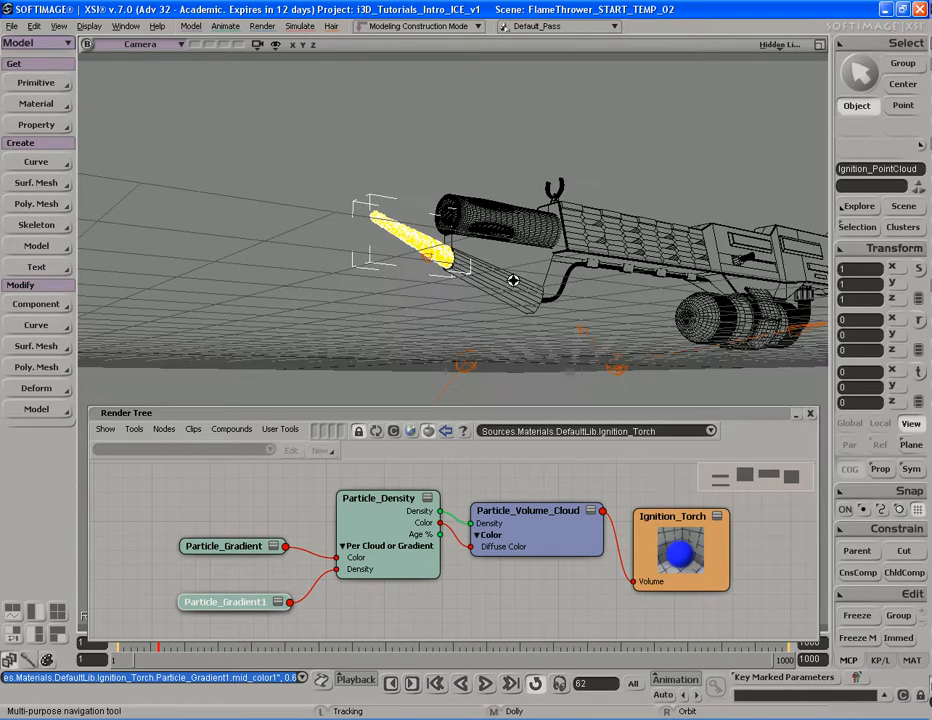
{"action": "key", "text": "s"}
{"action": "middle_click_drag", "start_coordinate": [400, 282], "coordinate": [437, 310]}
{"action": "double_click", "coordinate": [536, 528]}
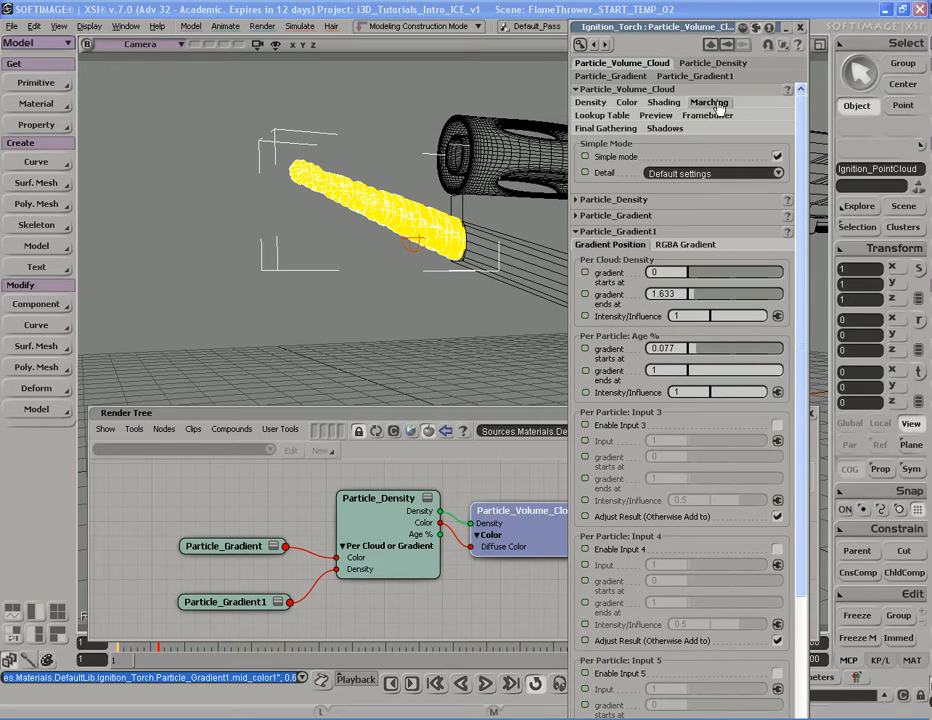
{"action": "left_click", "coordinate": [726, 175]}
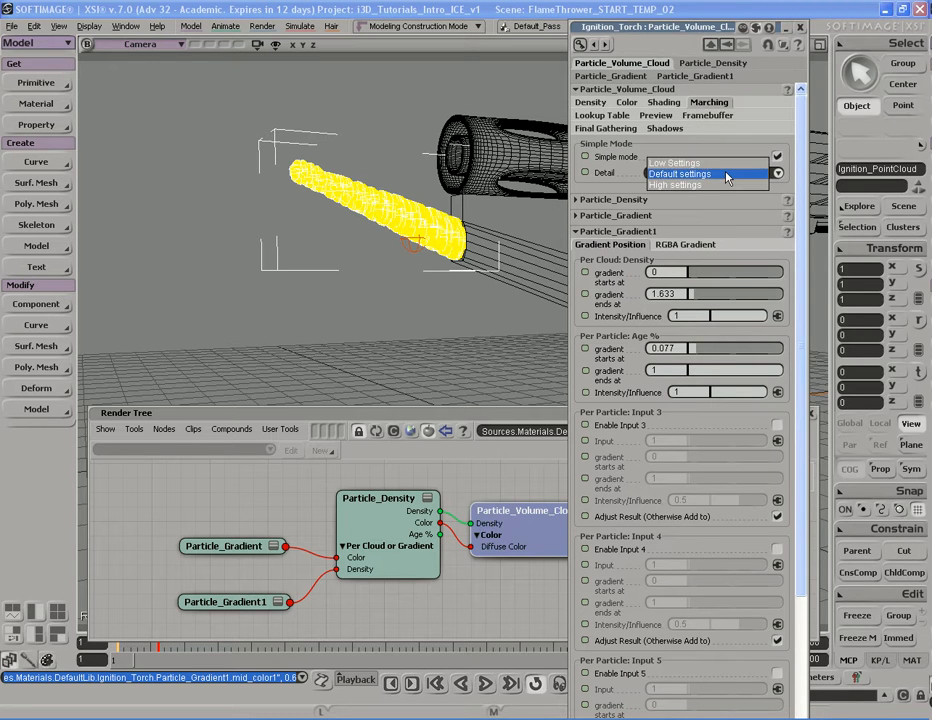
{"action": "left_click", "coordinate": [692, 185]}
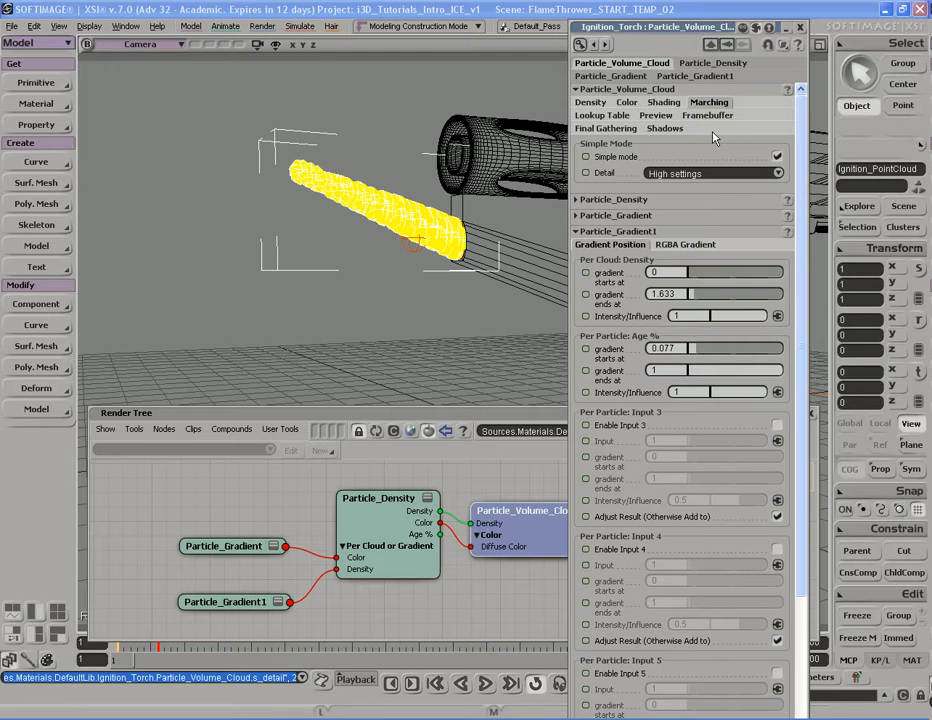
Check the cell size in the Particle_Volume_Cloud node's lookup table settings.
{"action": "left_click", "coordinate": [602, 115]}
{"action": "left_click", "coordinate": [660, 194]}
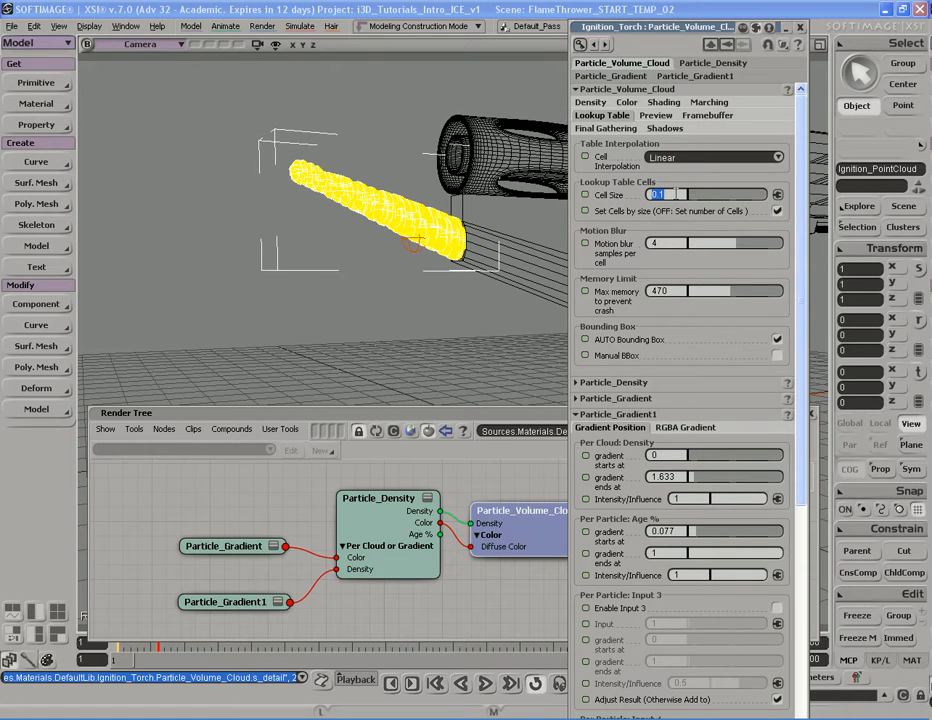
{"action": "left_click", "coordinate": [682, 195]}
{"action": "double_click", "coordinate": [658, 194]}
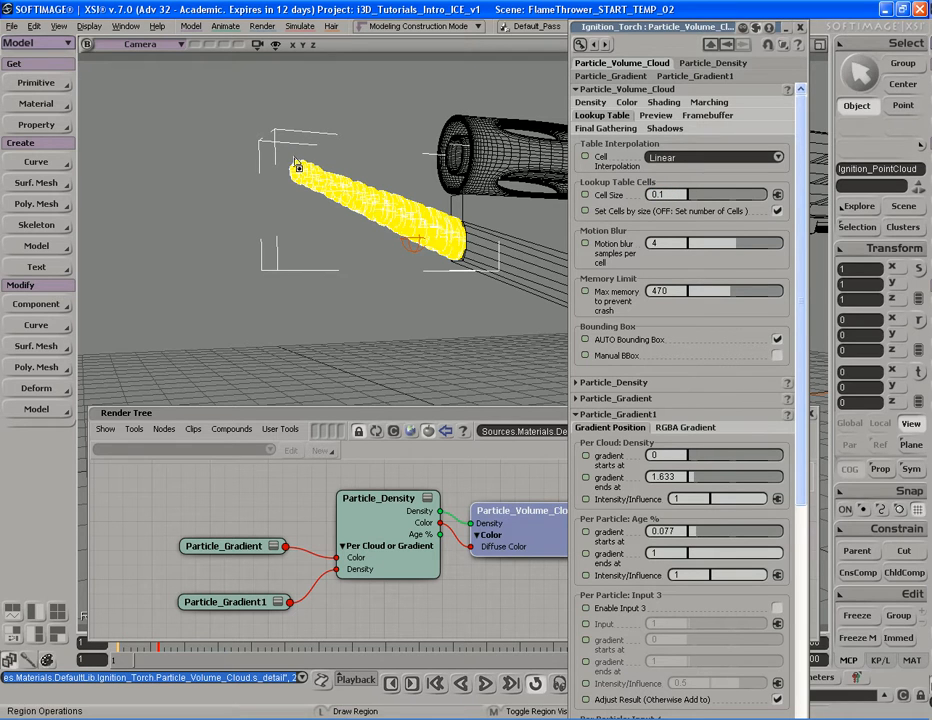
Preview the ignition flame in a render region around the point cloud, and hide the region after examining it.
{"action": "left_click_drag", "start_coordinate": [275, 137], "coordinate": [475, 290]}
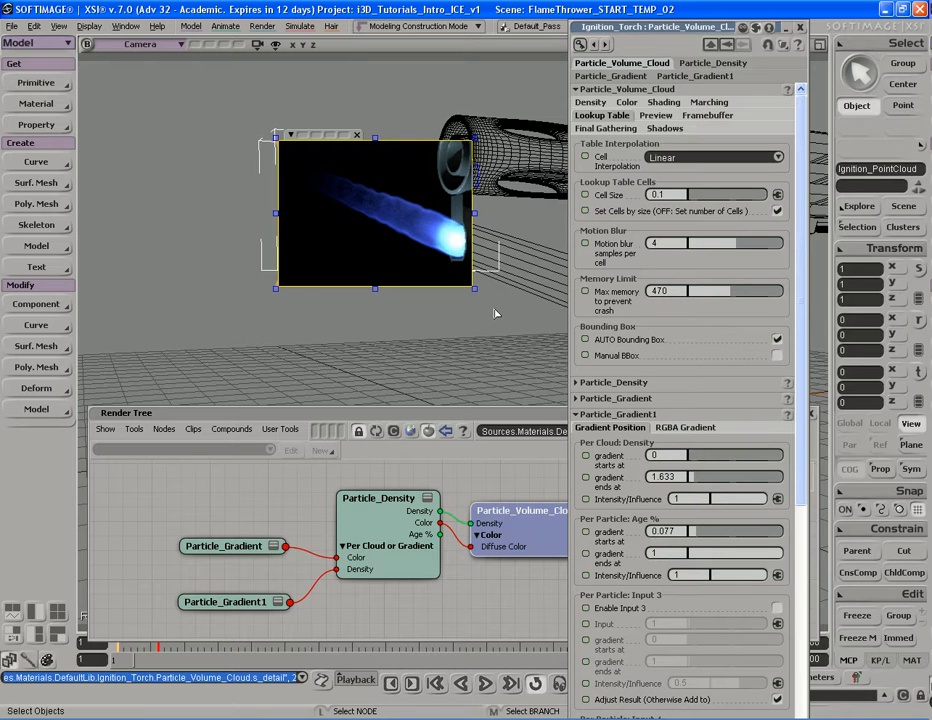
{"action": "key", "text": "q"}
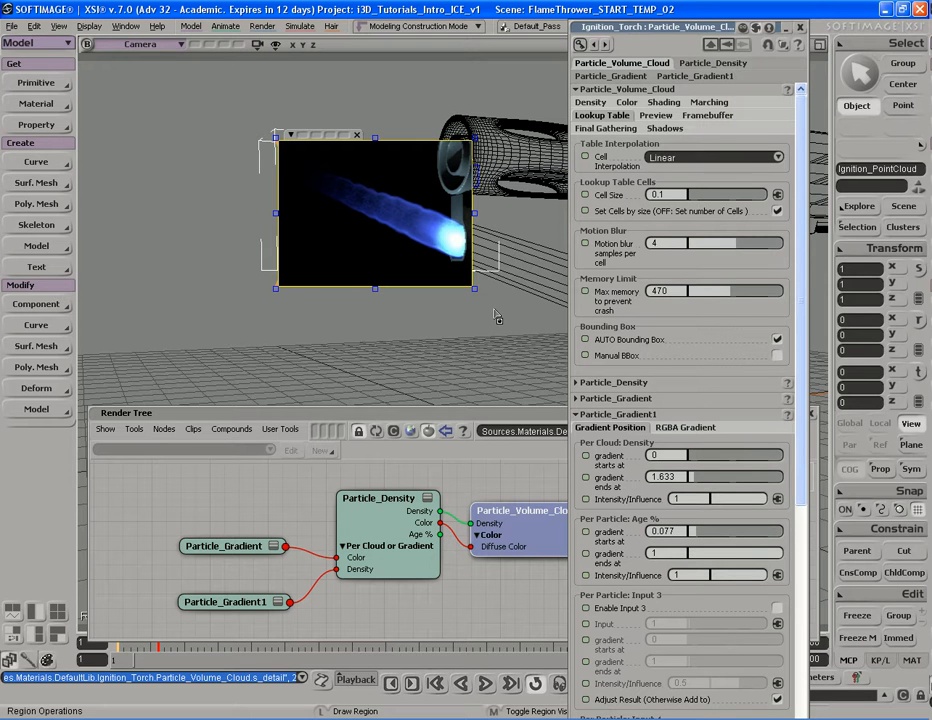
{"action": "middle_click", "coordinate": [498, 317]}
{"action": "key", "text": "s"}
{"action": "right_click_drag", "start_coordinate": [498, 318], "coordinate": [190, 281]}
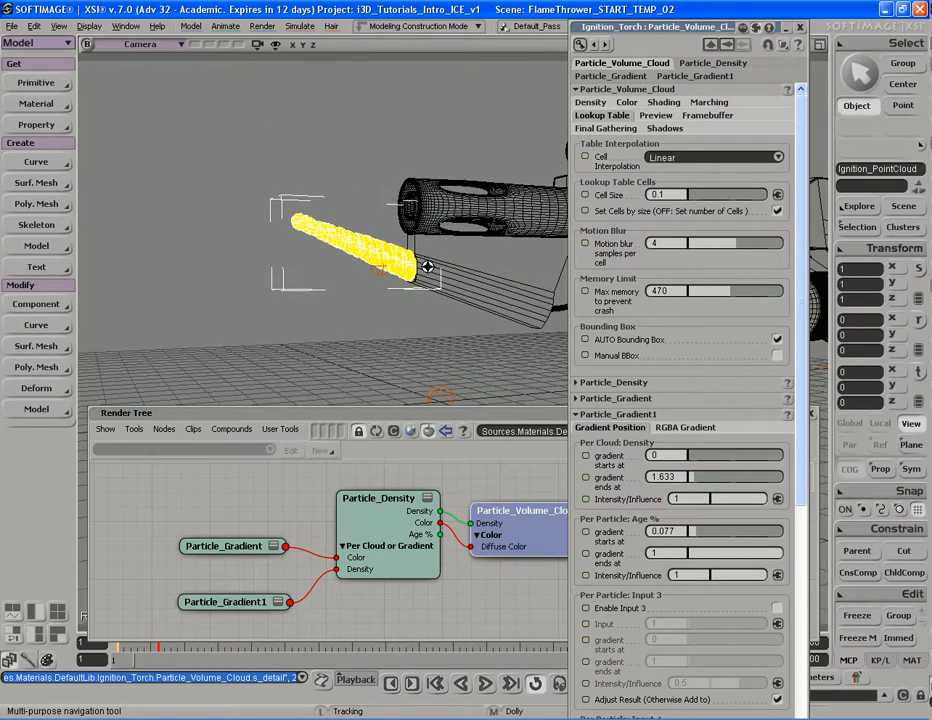
Close the node properties and the Render Tree, and render a region around the ignition flame and the gun's front end.
{"action": "left_click", "coordinate": [800, 28]}
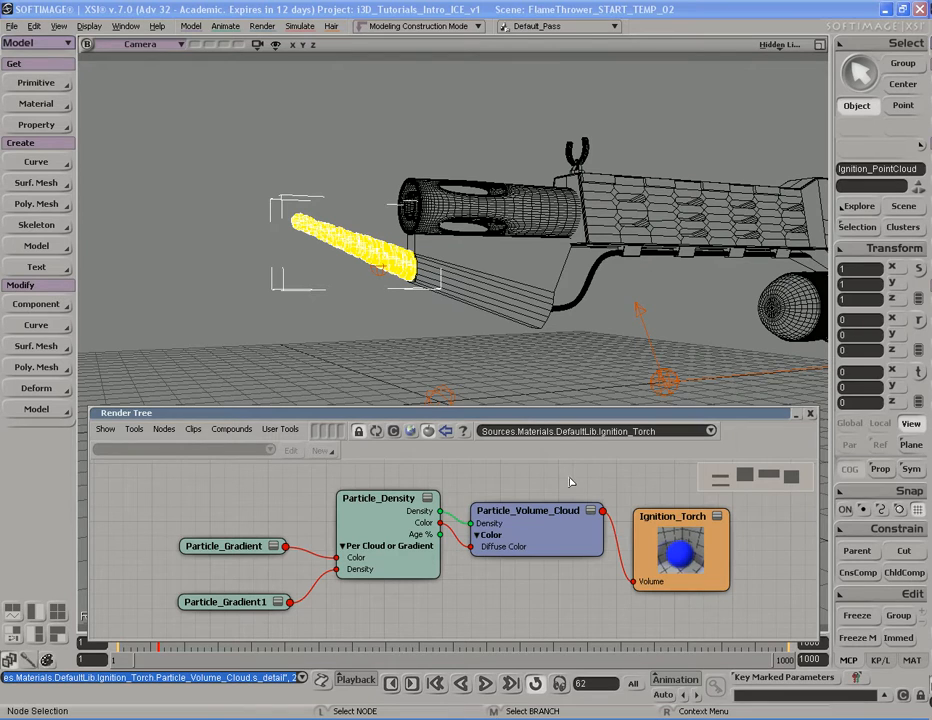
{"action": "left_click", "coordinate": [810, 415]}
{"action": "mouse_move", "coordinate": [547, 395]}
{"action": "right_mouse_down"}
{"action": "mouse_move", "coordinate": [364, 437]}
{"action": "mouse_move", "coordinate": [560, 410]}
{"action": "right_mouse_up"}
{"action": "key", "text": "q"}
{"action": "mouse_move", "coordinate": [320, 245]}
{"action": "left_mouse_down"}
{"action": "mouse_move", "coordinate": [562, 385]}
{"action": "mouse_move", "coordinate": [543, 401]}
{"action": "left_mouse_up"}
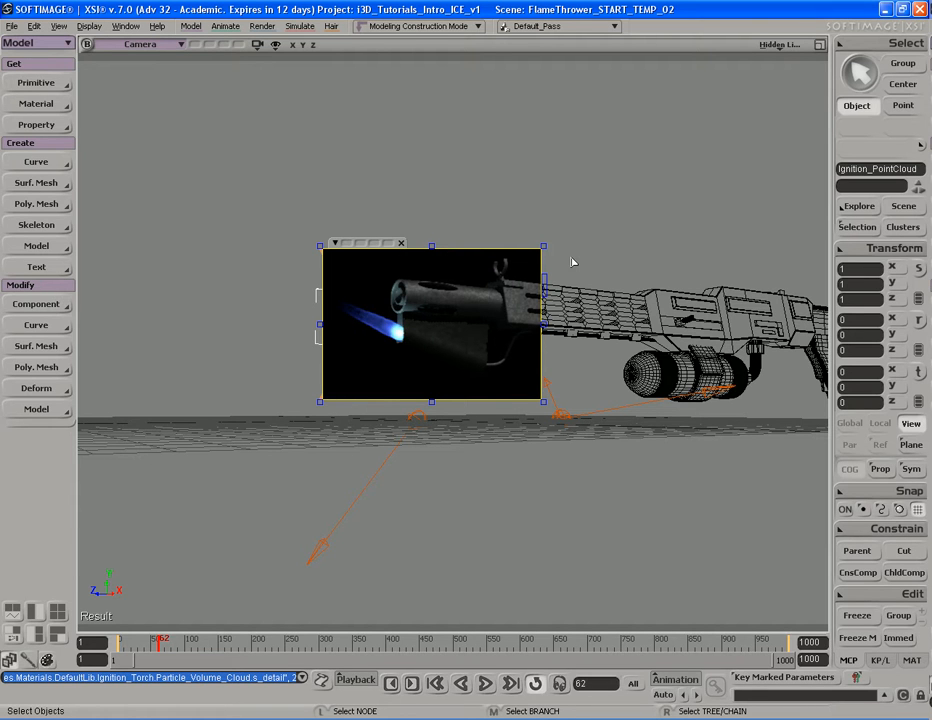
Hide the render region and examine the flamethrower and its ignition point cloud from different angles and distances.
{"action": "key", "text": "q"}
{"action": "middle_click", "coordinate": [576, 267]}
{"action": "key", "text": "s"}
{"action": "mouse_move", "coordinate": [551, 364]}
{"action": "right_mouse_down"}
{"action": "mouse_move", "coordinate": [533, 354]}
{"action": "mouse_move", "coordinate": [533, 370]}
{"action": "right_mouse_up"}
{"action": "middle_click_drag", "start_coordinate": [485, 386], "coordinate": [476, 395]}
{"action": "left_click_drag", "start_coordinate": [476, 395], "coordinate": [515, 394]}
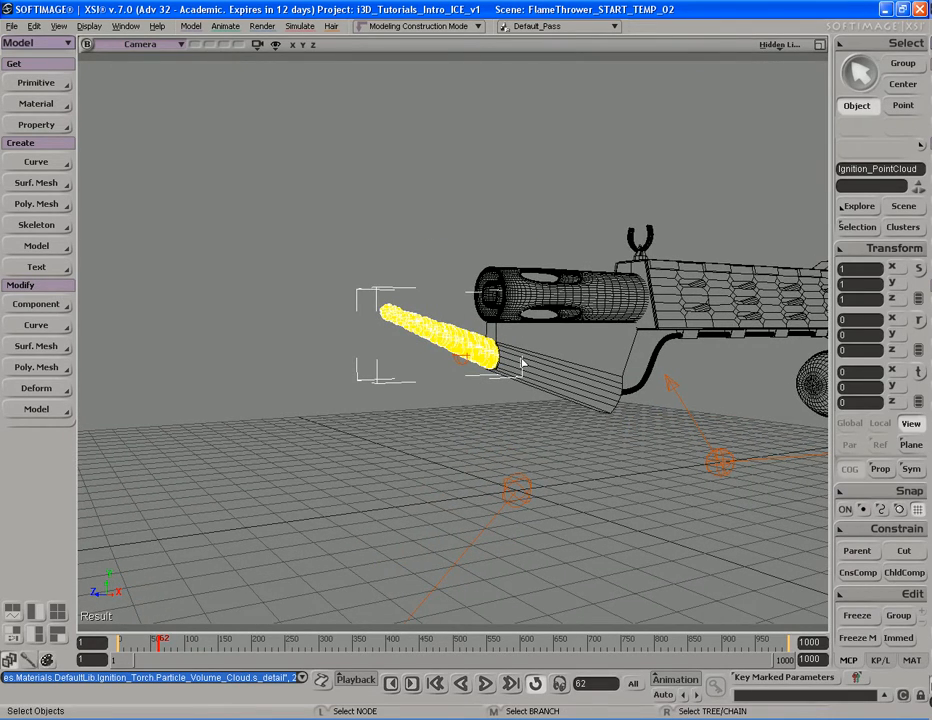
{"action": "key", "text": "s"}
{"action": "right_click_drag", "start_coordinate": [360, 430], "coordinate": [564, 443]}
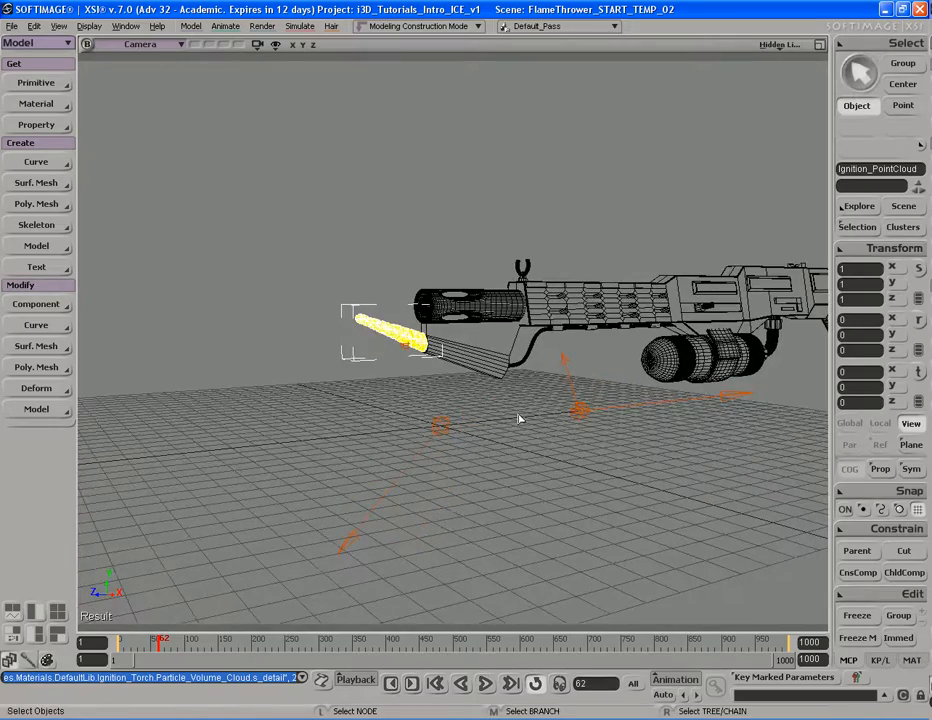